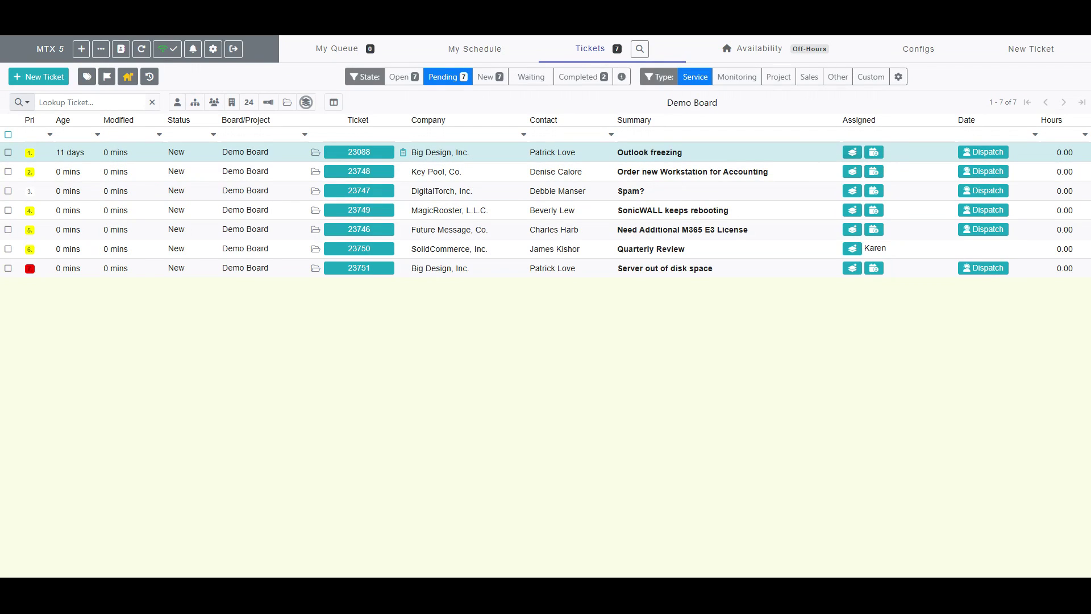
Step: Check and select ticket 23088, view bulk actions, then reorder priorities with Spam? second and Server out of disk space fourth
click(341, 153)
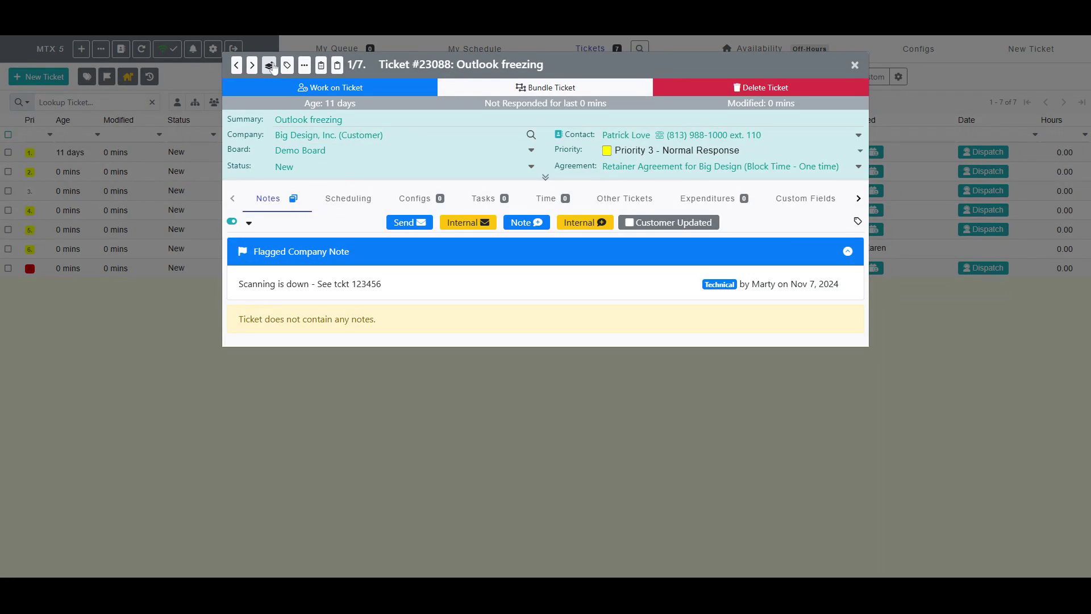
click(855, 67)
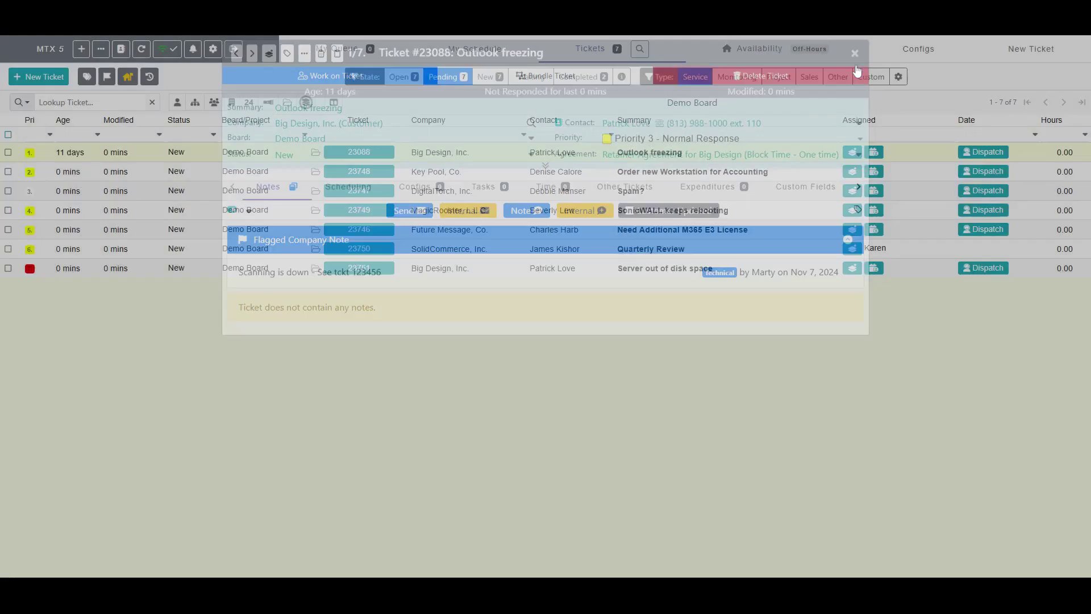
click(9, 153)
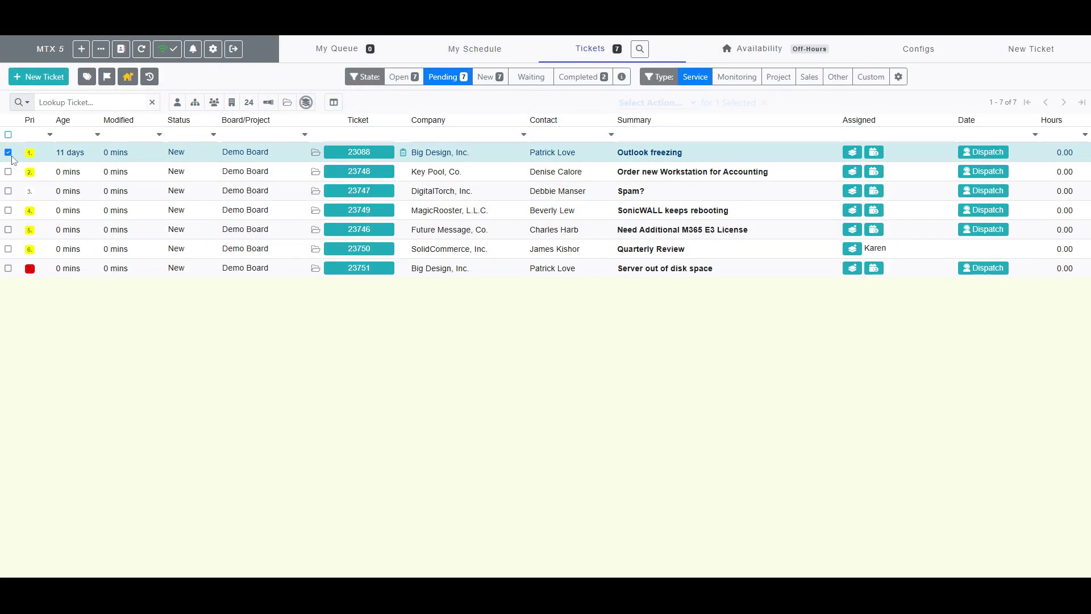
click(684, 104)
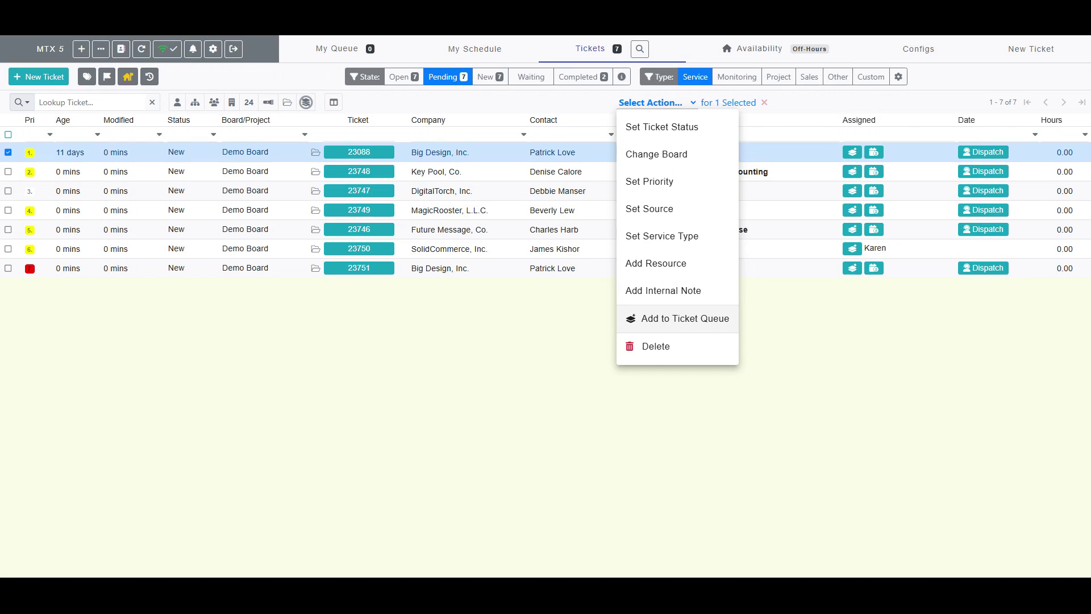
click(815, 319)
click(190, 152)
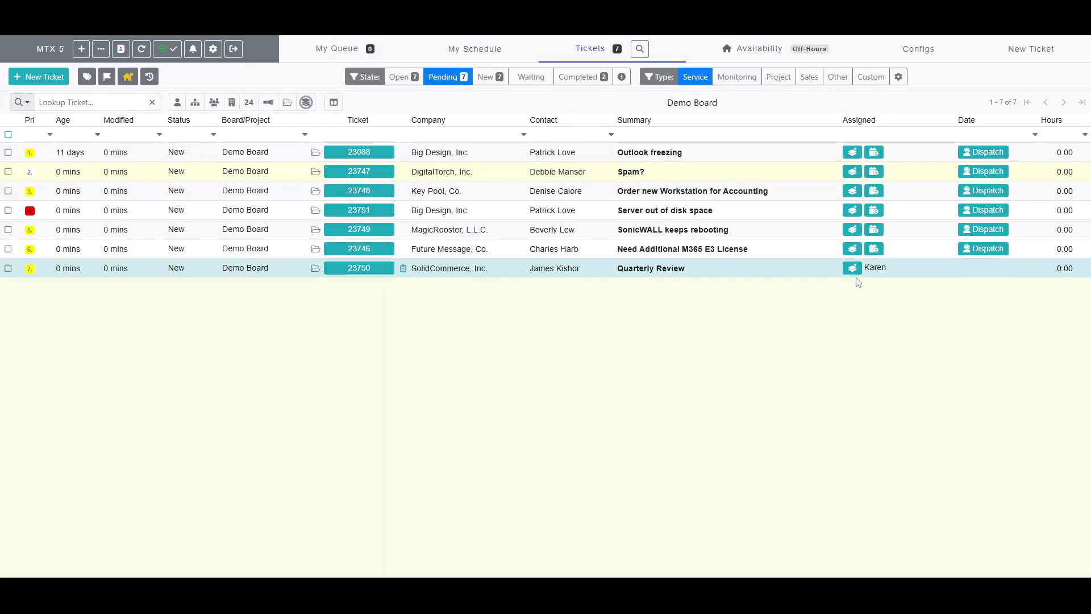
Step: Queue the Spam? ticket to Help Desk and view its queue targeting with five members
click(852, 172)
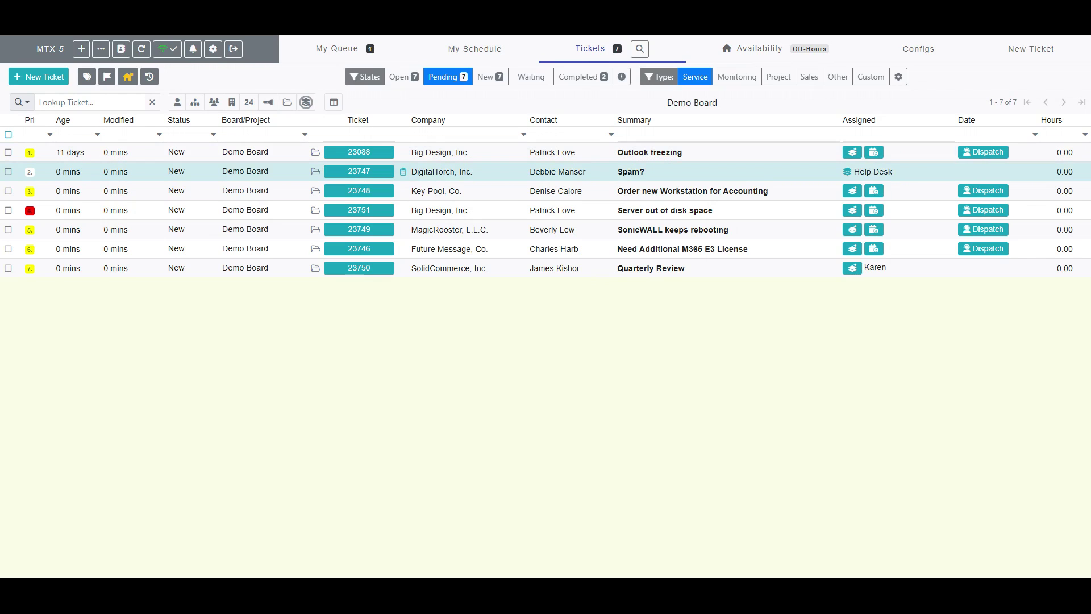
click(874, 173)
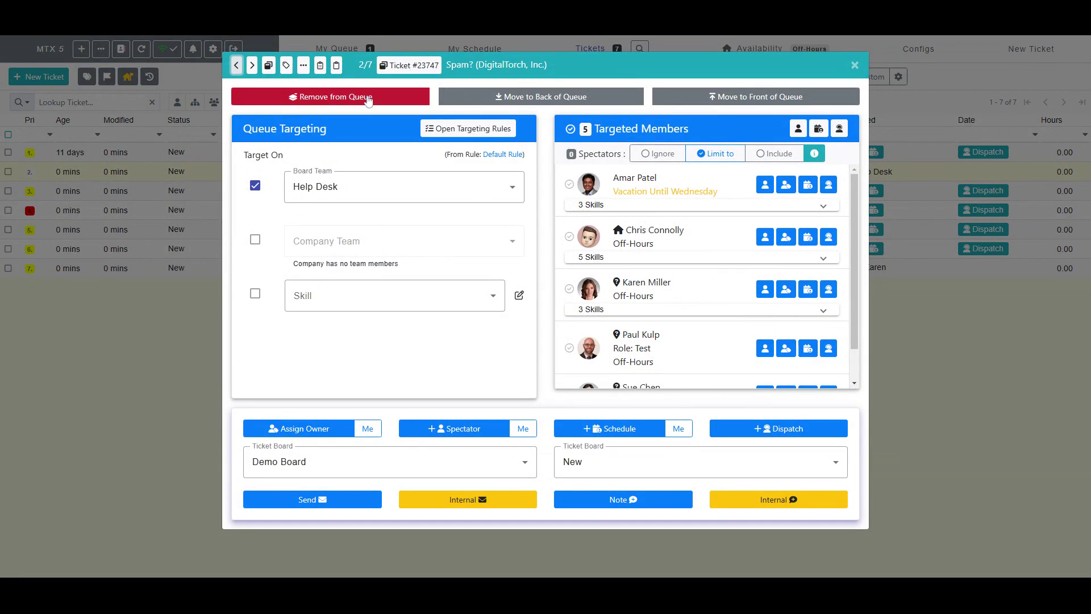
Step: Move Spam? to the back, then the front of the queue, and queue Outlook freezing to Help Desk: Outlook Skill
click(517, 98)
click(715, 99)
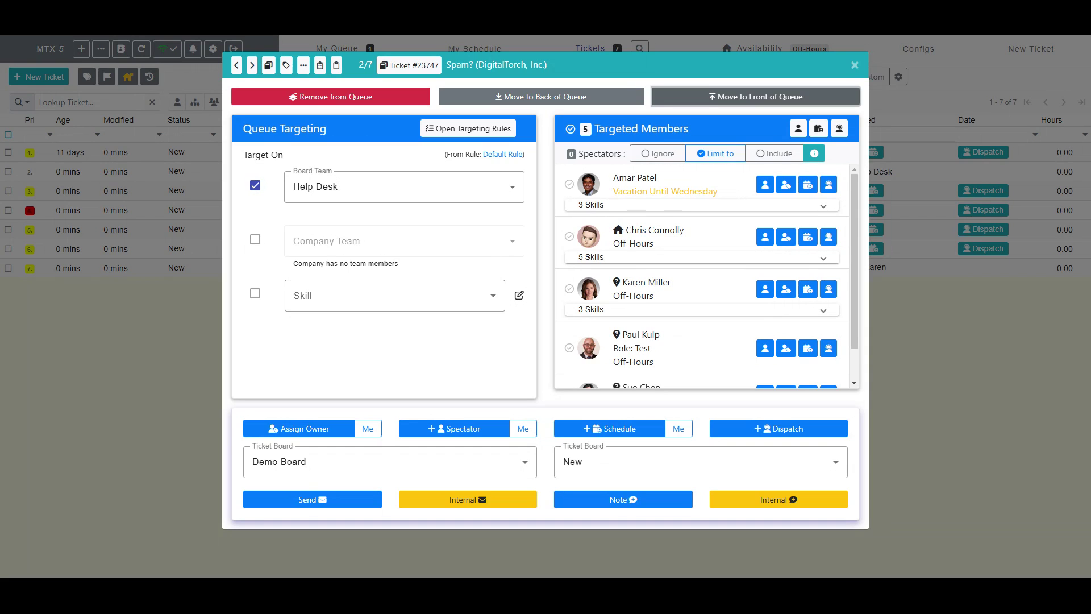
click(855, 65)
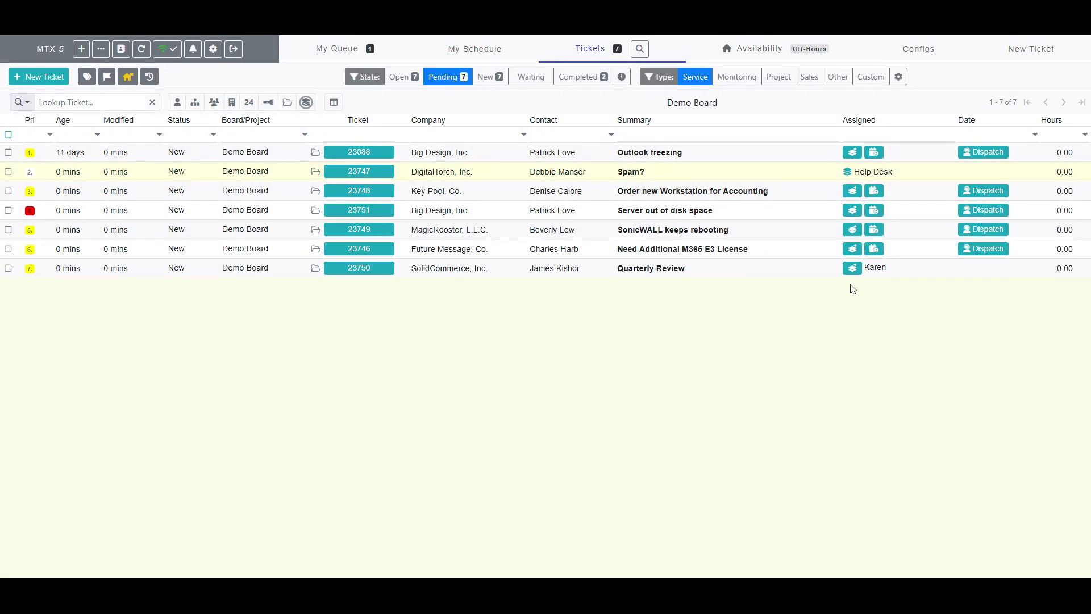
click(855, 155)
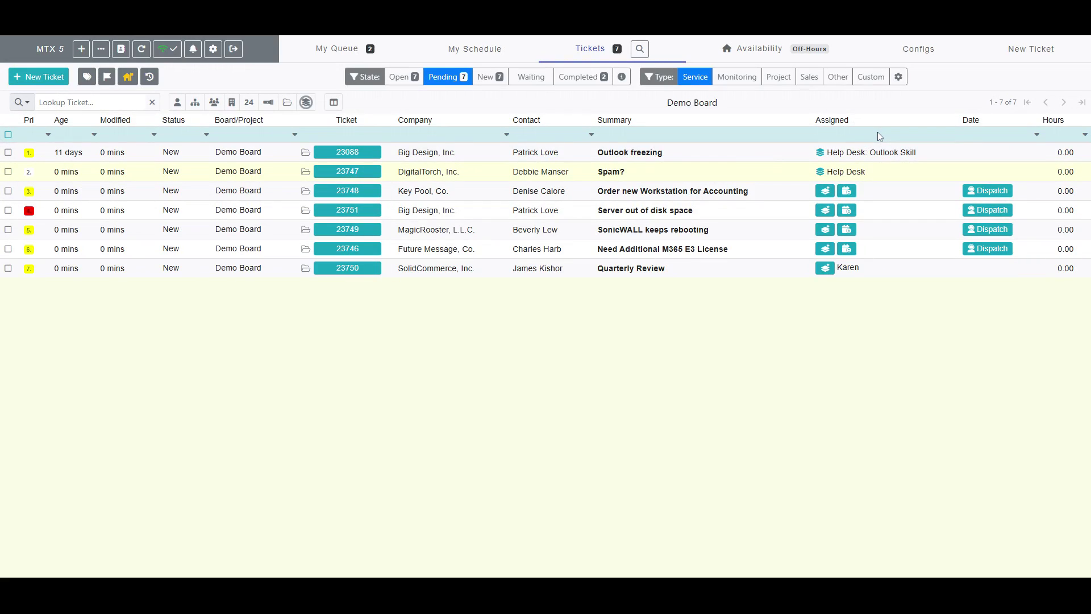
Step: For Outlook freezing, keep the Outlook skill, set minimum level to Advanced and require certification
click(848, 154)
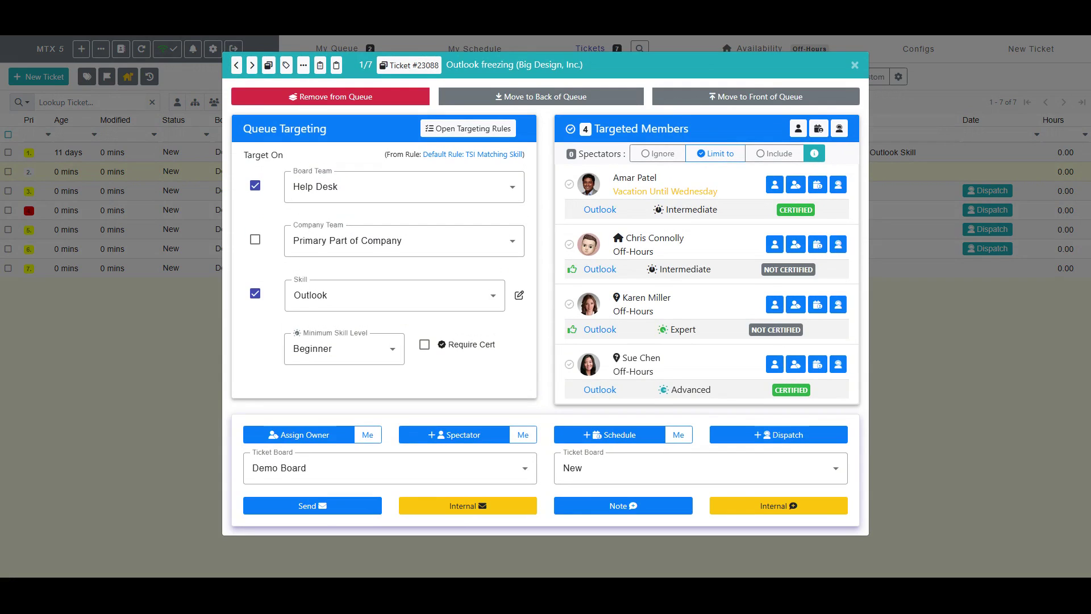
click(453, 306)
click(365, 438)
click(352, 357)
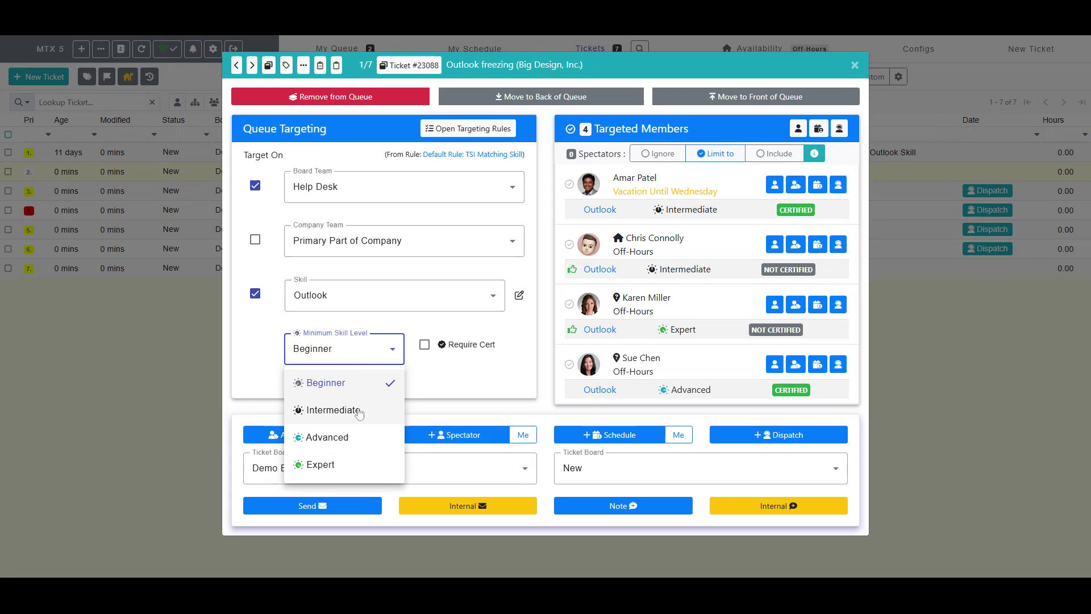
click(353, 437)
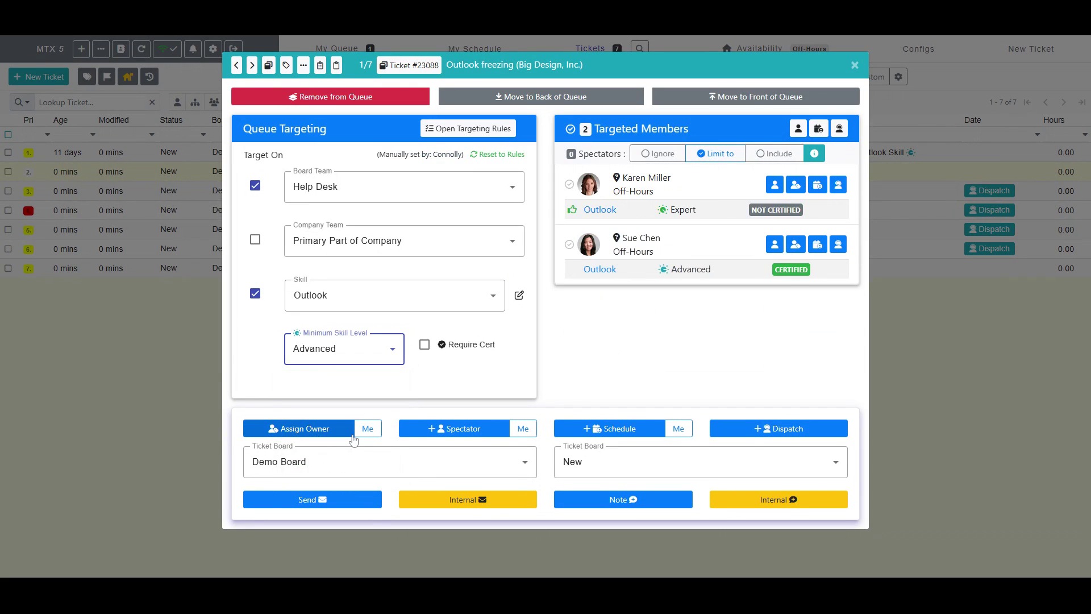
click(424, 346)
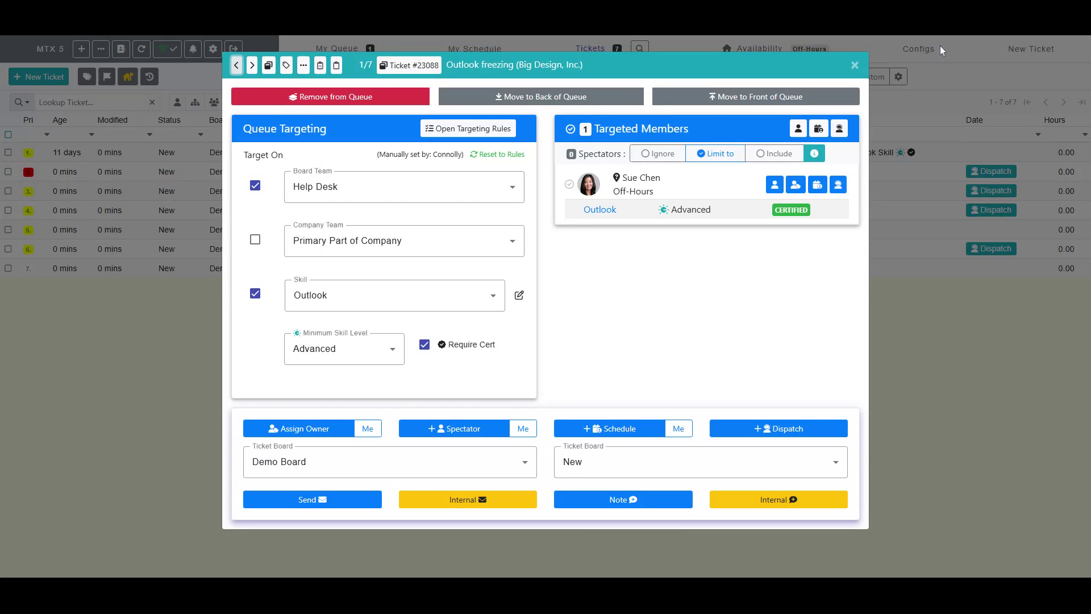
Step: Add a new queue targeting rule named 'Limit Servers to Company Team'
click(854, 65)
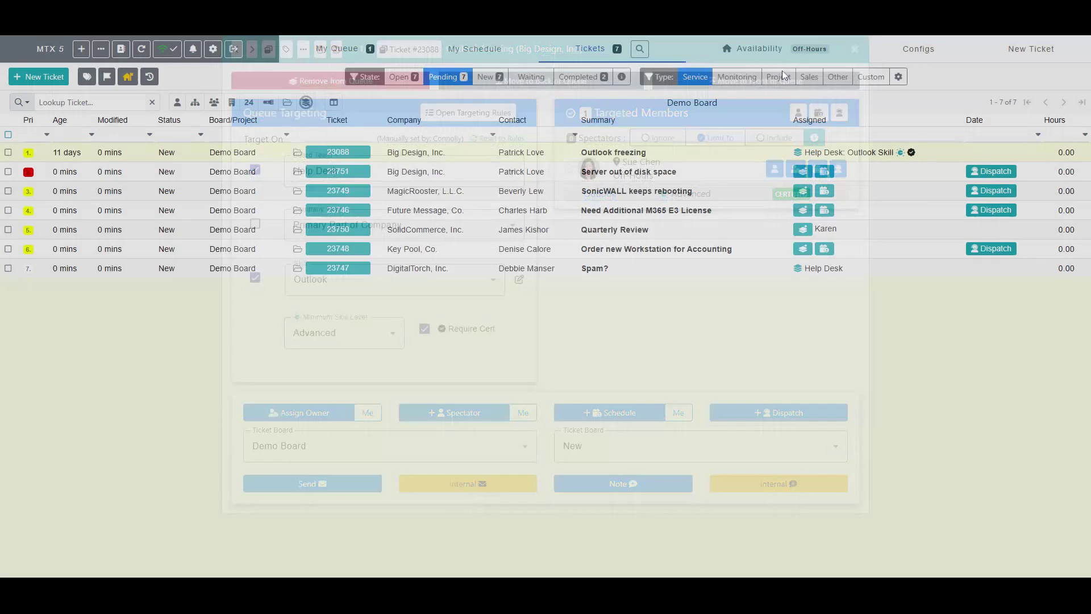
click(102, 50)
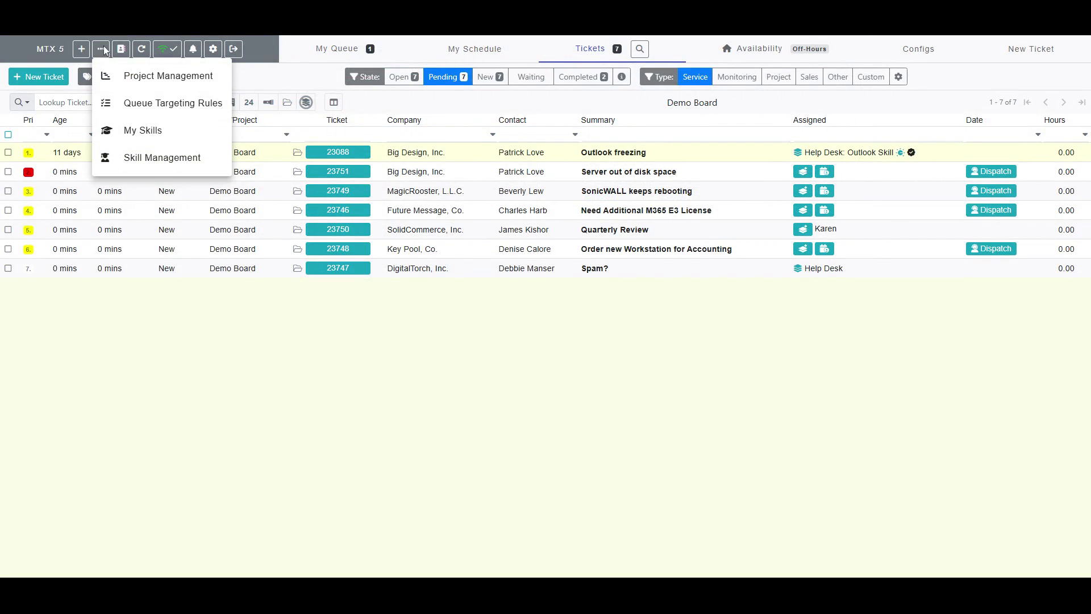
click(167, 103)
click(823, 91)
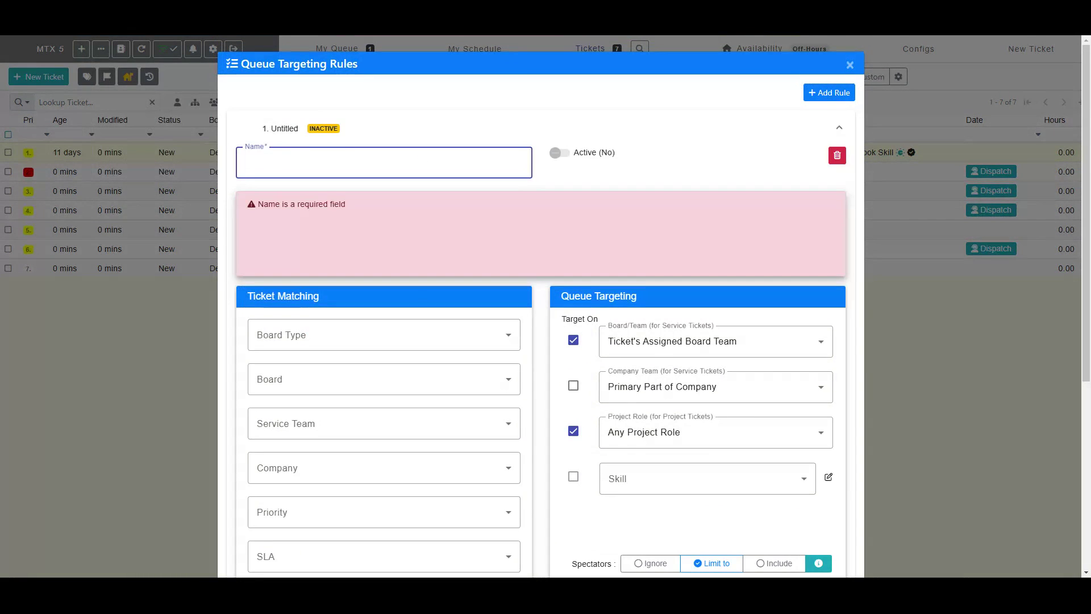
text(Limit Servers to Company Team)
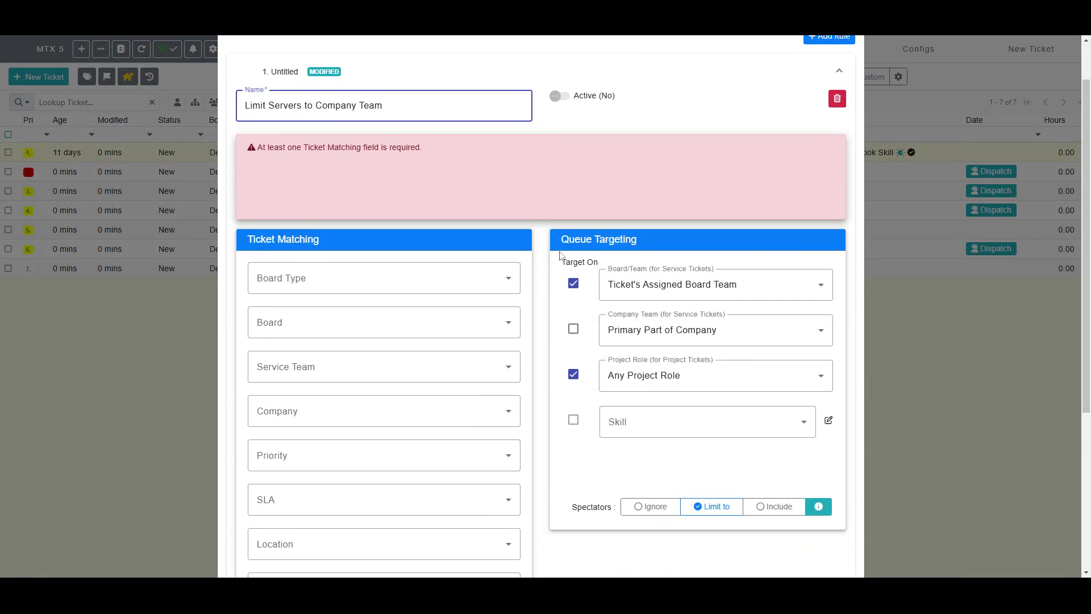
Step: Make the rule match Server service type and target the company team instead of the board team
scroll(559, 255, down, 4)
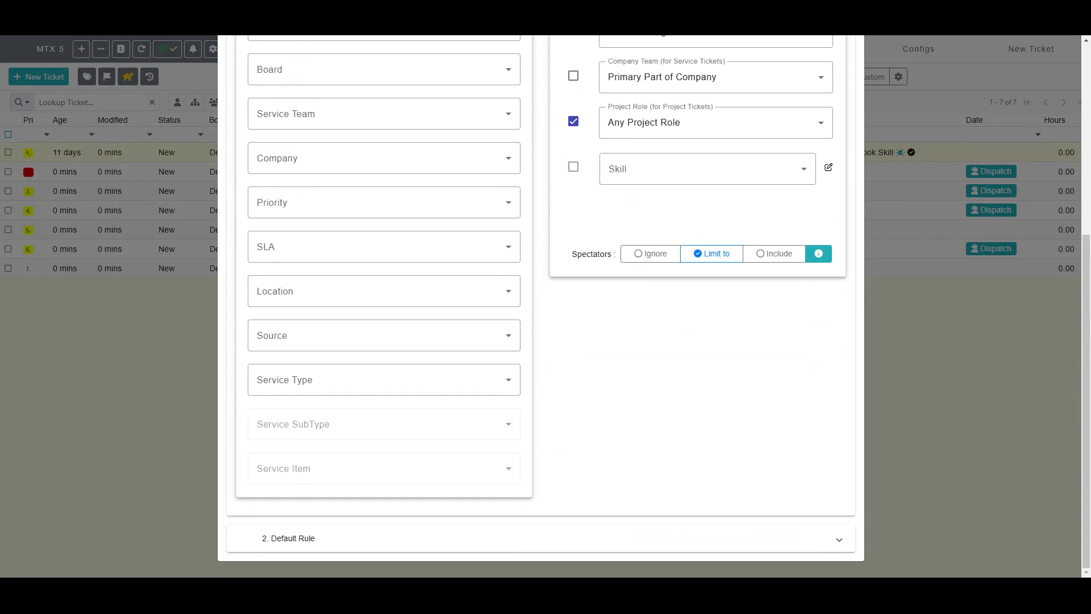
click(344, 384)
scroll(355, 520, down, 1)
scroll(354, 519, down, 1)
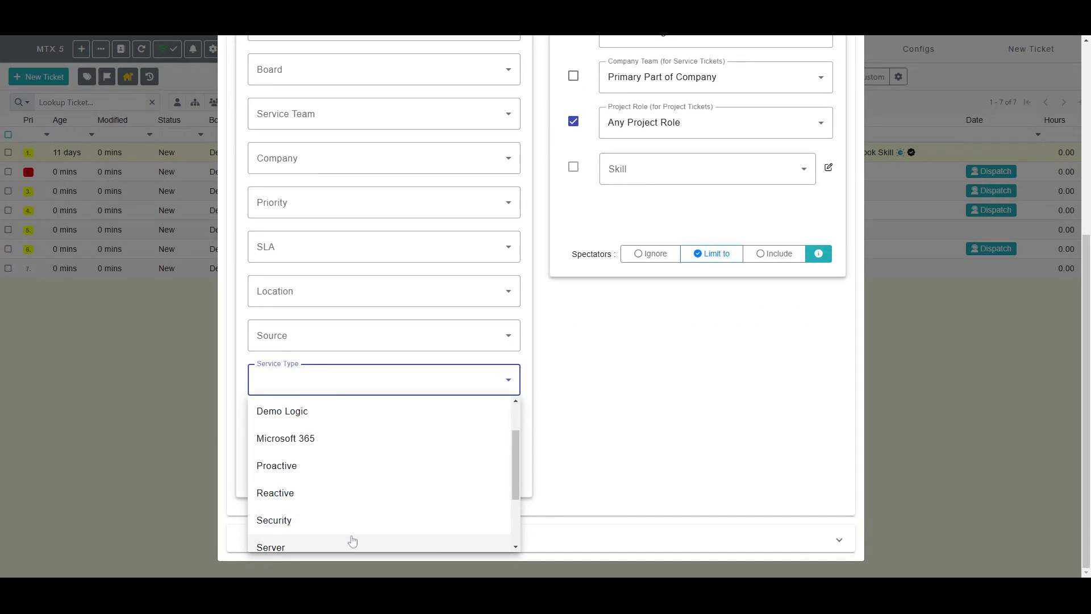
click(350, 542)
scroll(651, 159, up, 2)
click(573, 190)
click(573, 144)
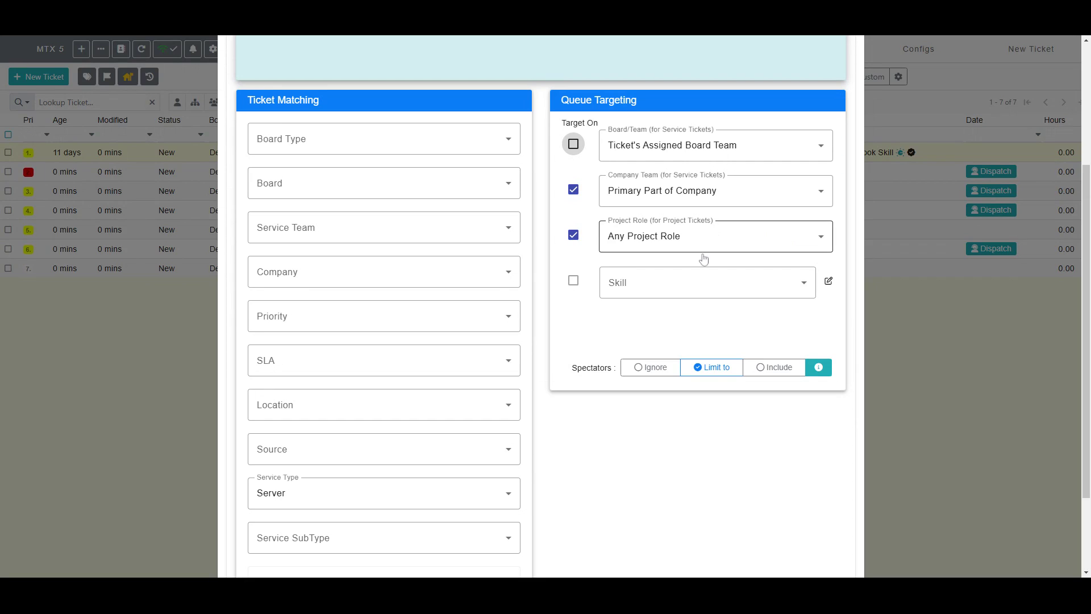
Step: Set the rule Active and commit the targeting rule changes
scroll(689, 280, up, 1)
scroll(689, 280, up, 1)
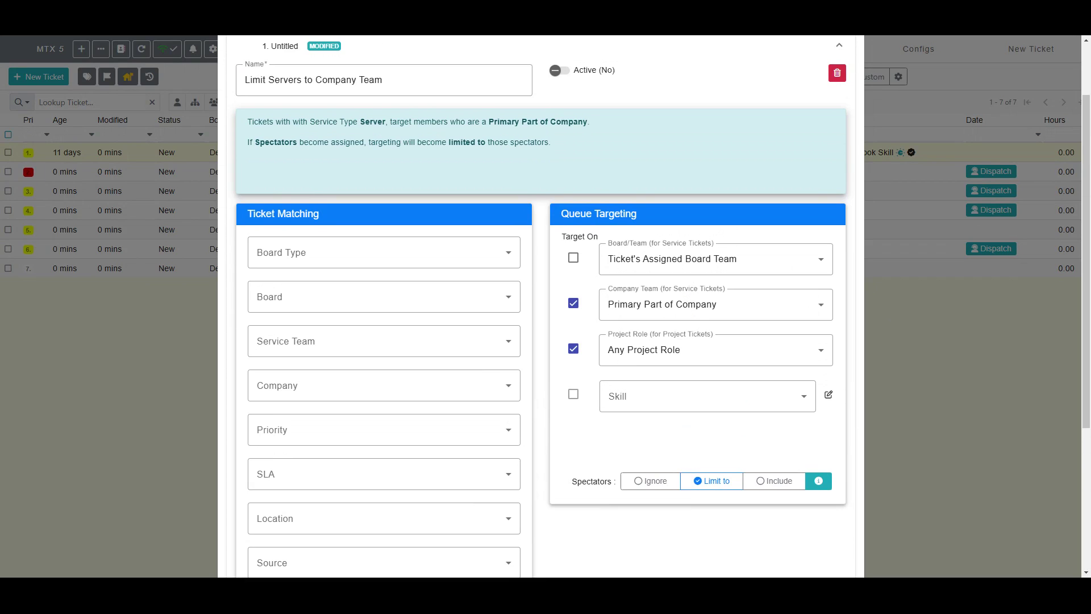
scroll(568, 284, up, 1)
click(560, 152)
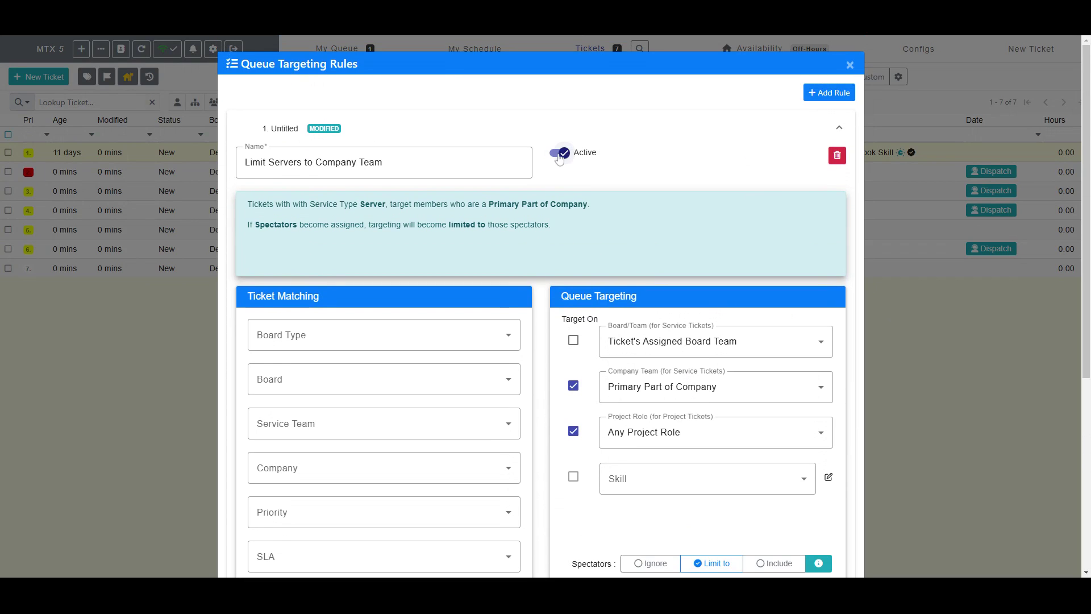
click(850, 66)
click(552, 172)
click(659, 140)
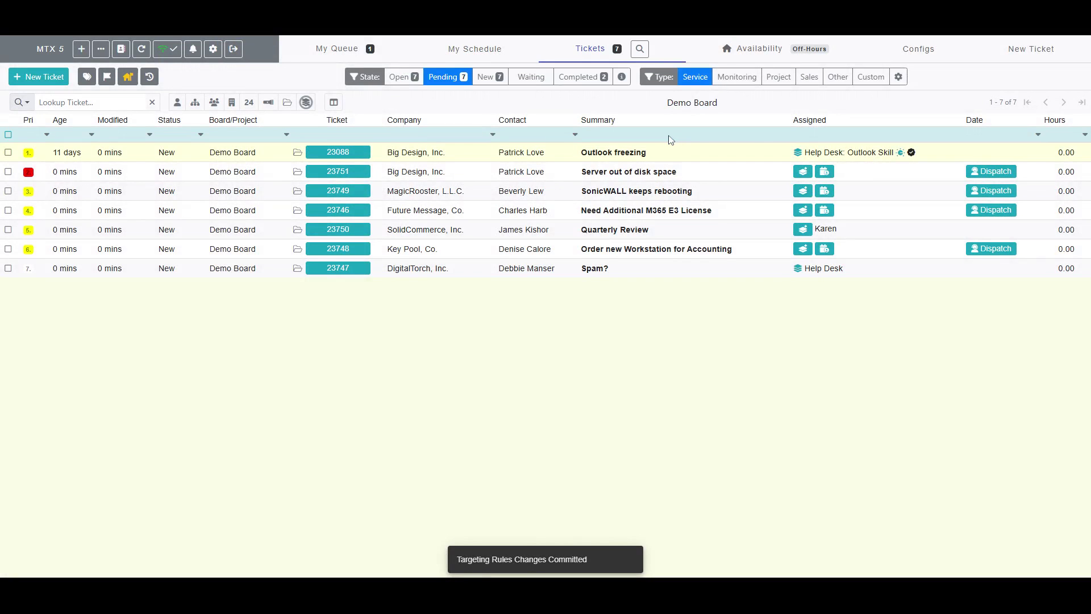
Step: Set the Server out of disk space ticket's service type to Server and queue it
click(803, 173)
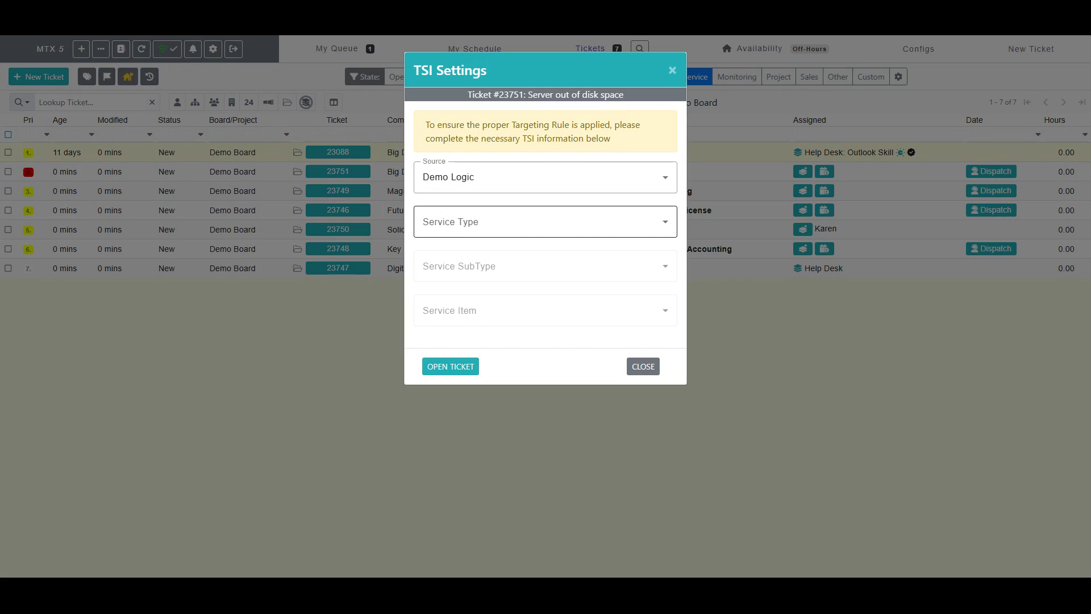
click(540, 227)
click(496, 369)
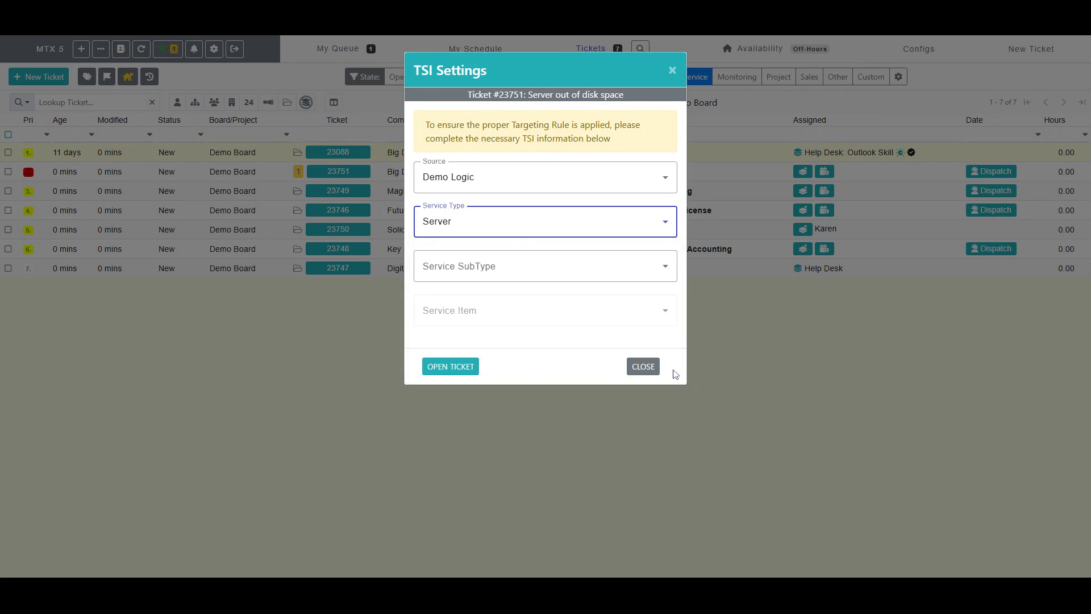
click(628, 366)
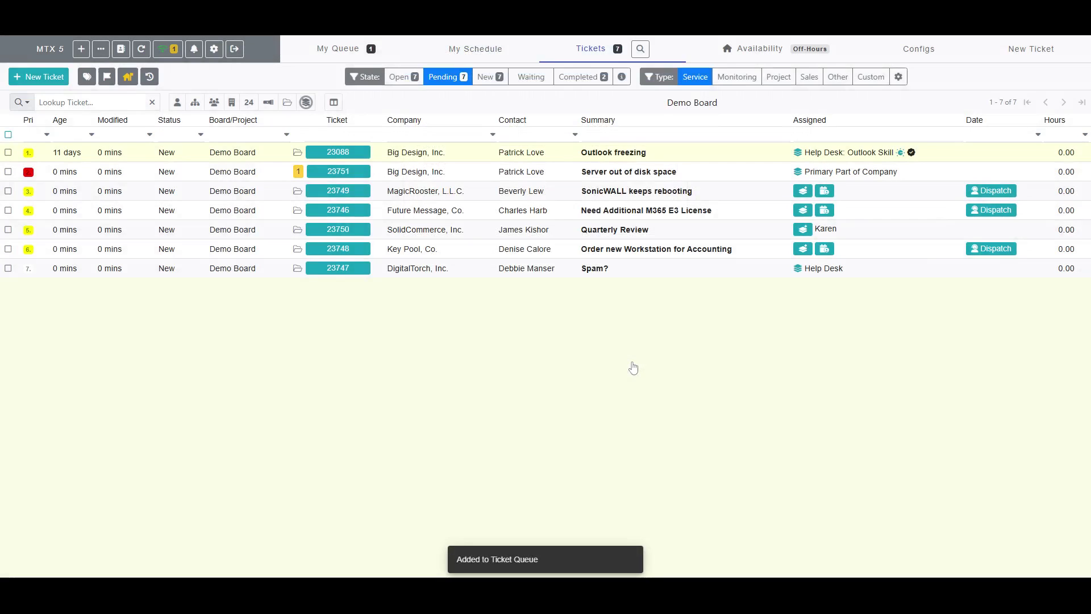
Step: Review the Limit Servers to Company Team rule in its queue targeting, then close the ticket
click(858, 180)
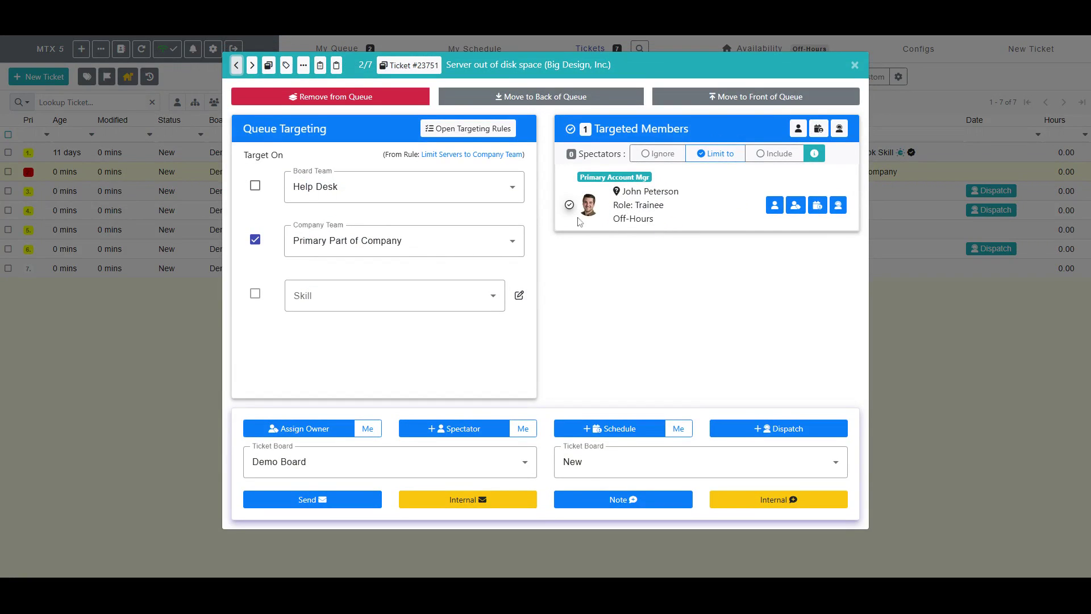
click(485, 155)
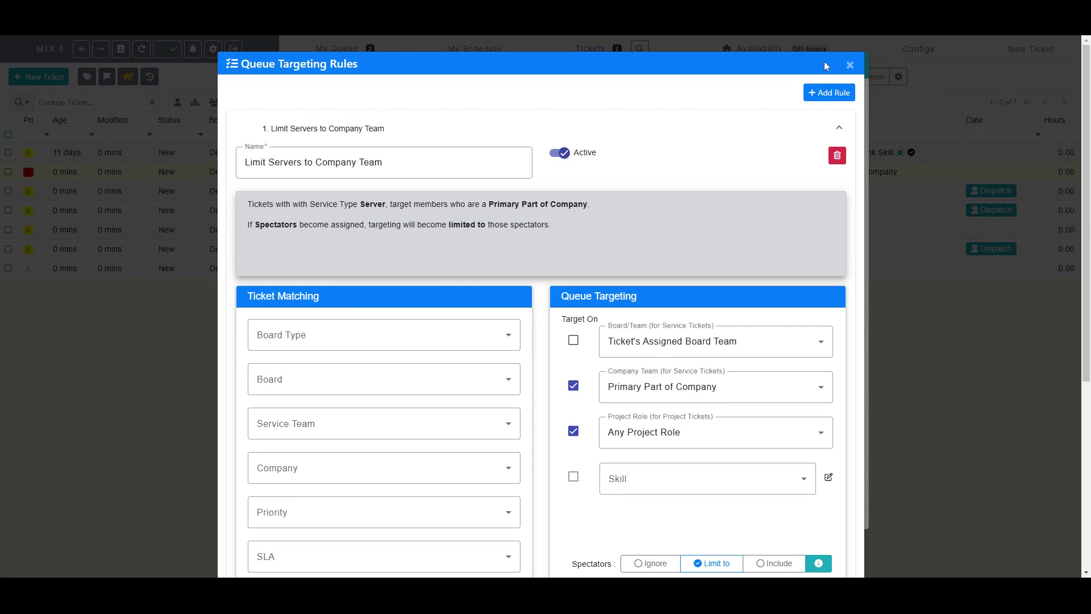
click(849, 65)
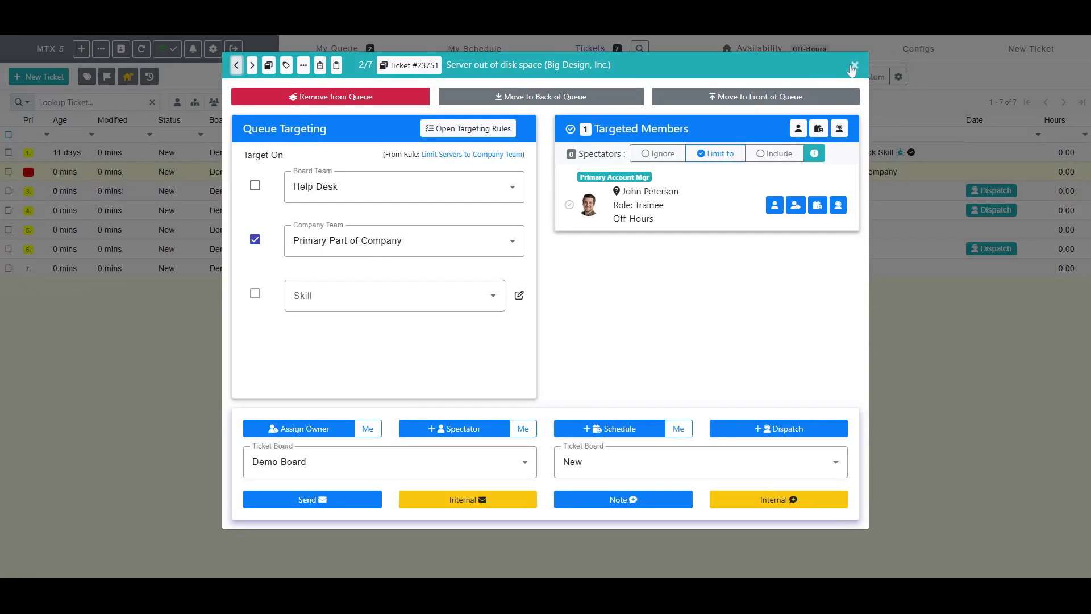
click(852, 67)
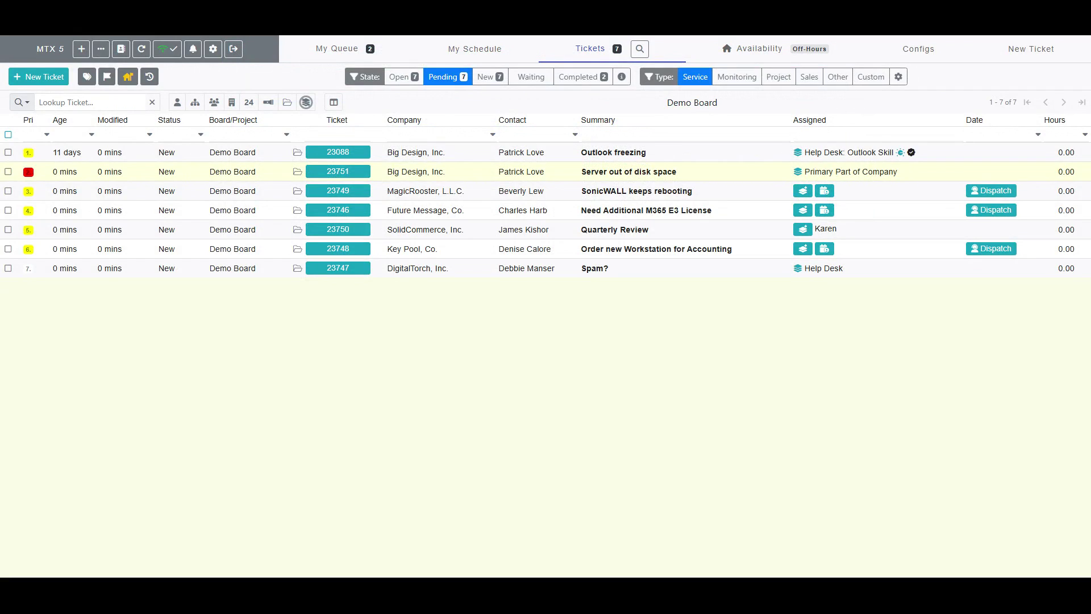
Step: Queue the Quarterly Review ticket and bring up its queue targeting and spectator options help
click(803, 230)
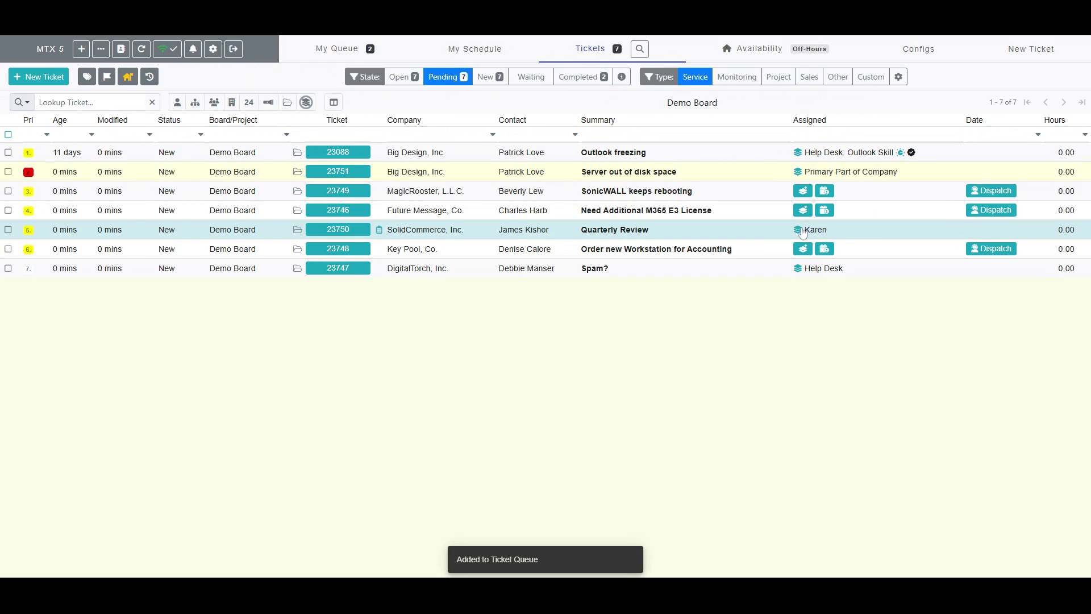
click(817, 174)
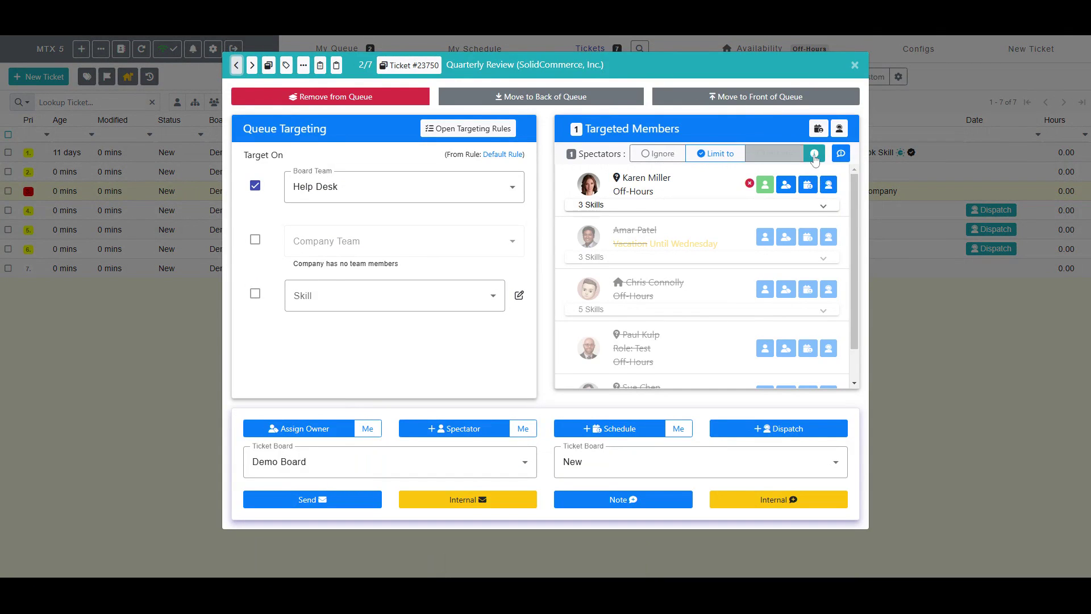
click(813, 154)
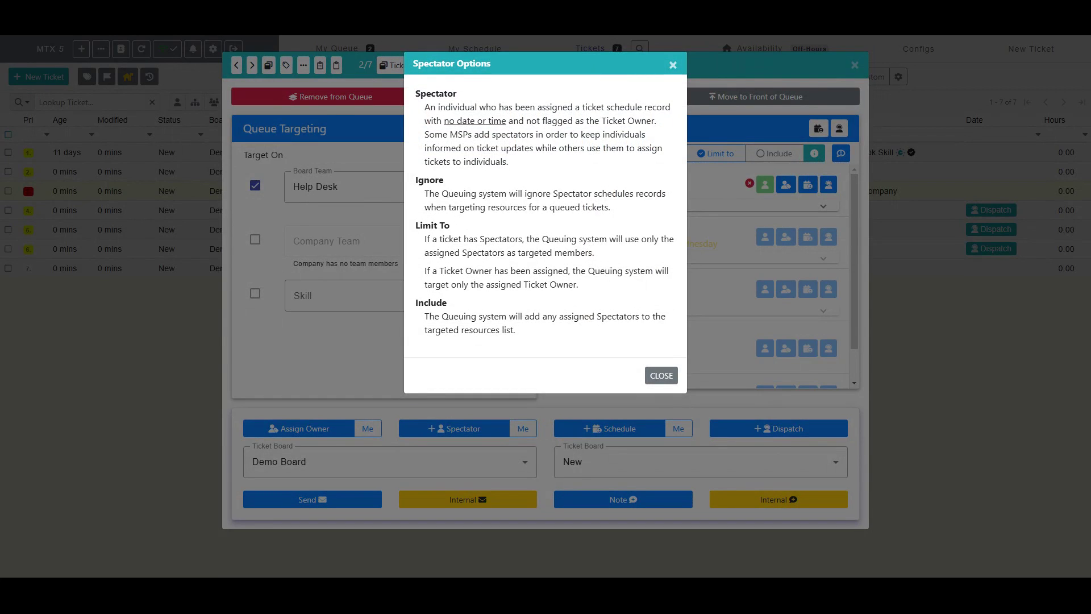
Step: Read the spectator options explanation covering Ignore, Limit To and Include, then close it
drag(443, 121, 656, 121)
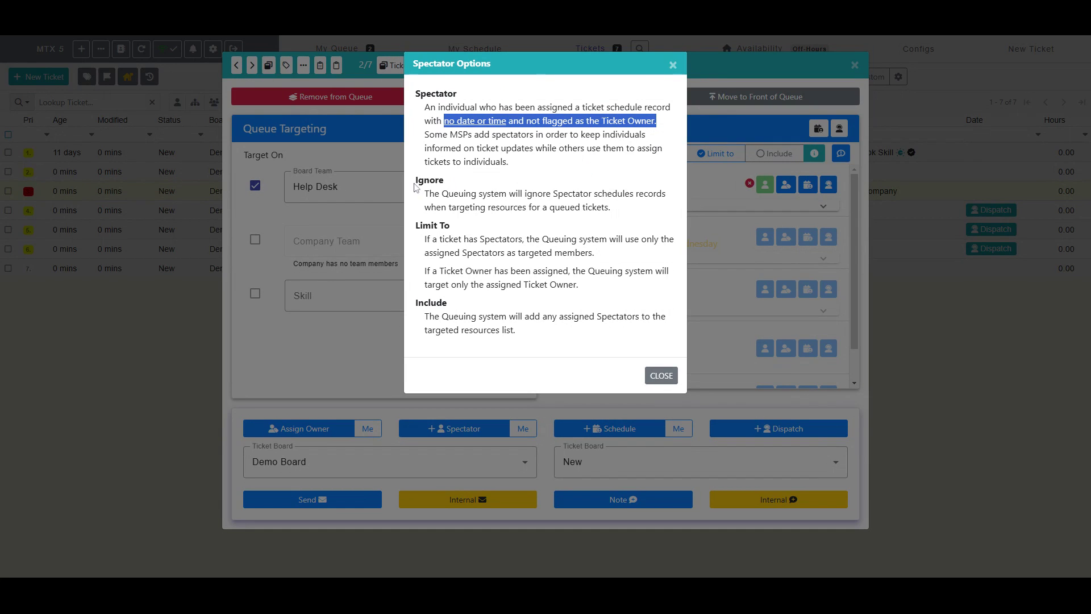
drag(415, 180, 652, 208)
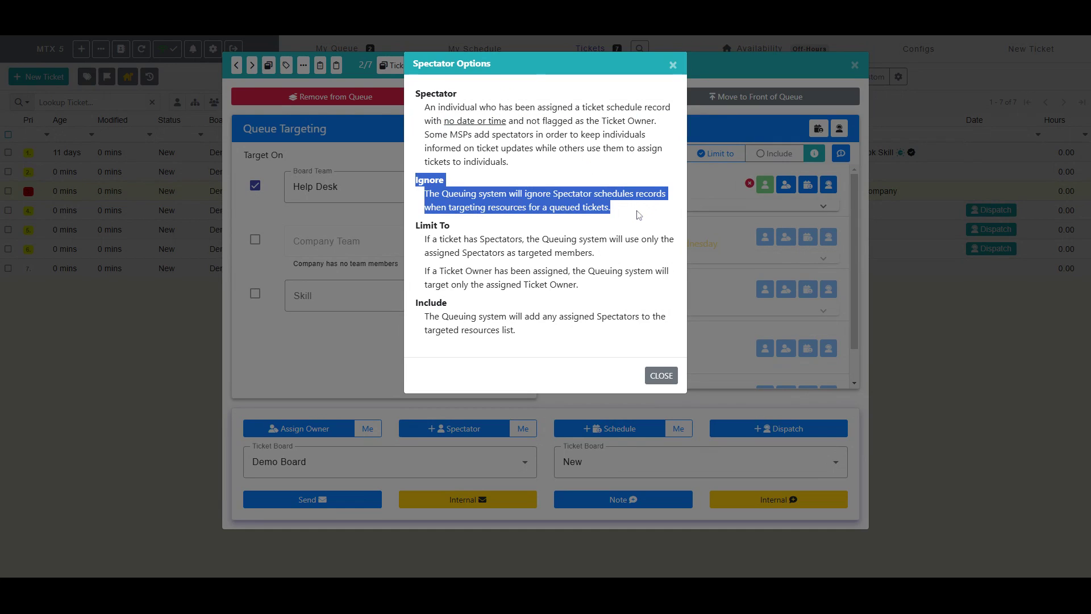
click(639, 214)
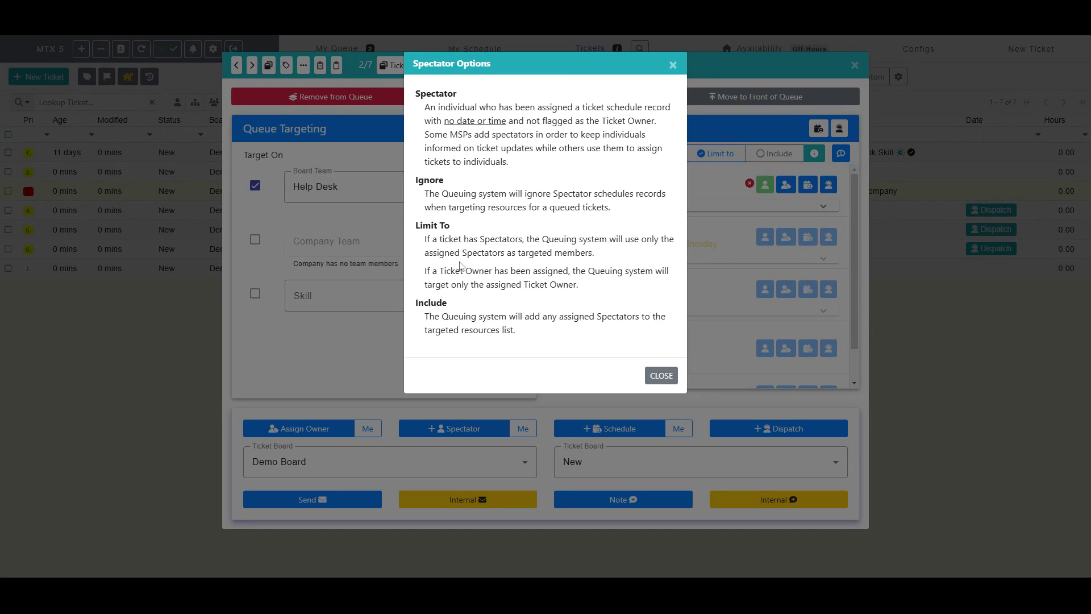
drag(416, 233, 475, 230)
drag(439, 271, 628, 294)
click(627, 296)
double_click(430, 303)
click(661, 375)
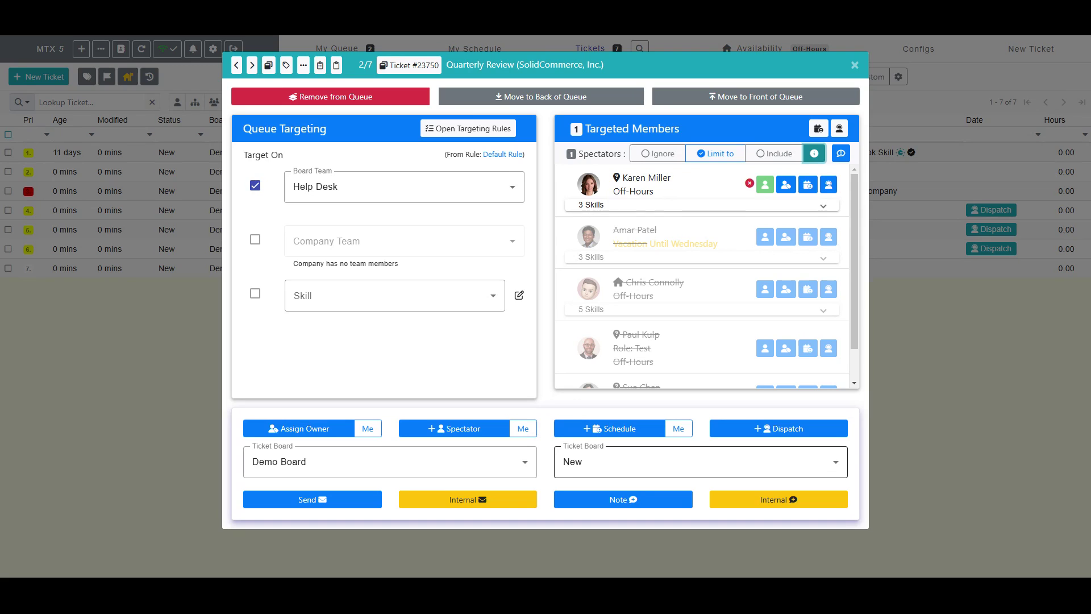
Step: Add the second and third Help Desk members as spectators and make the first member ticket owner
click(764, 237)
click(765, 291)
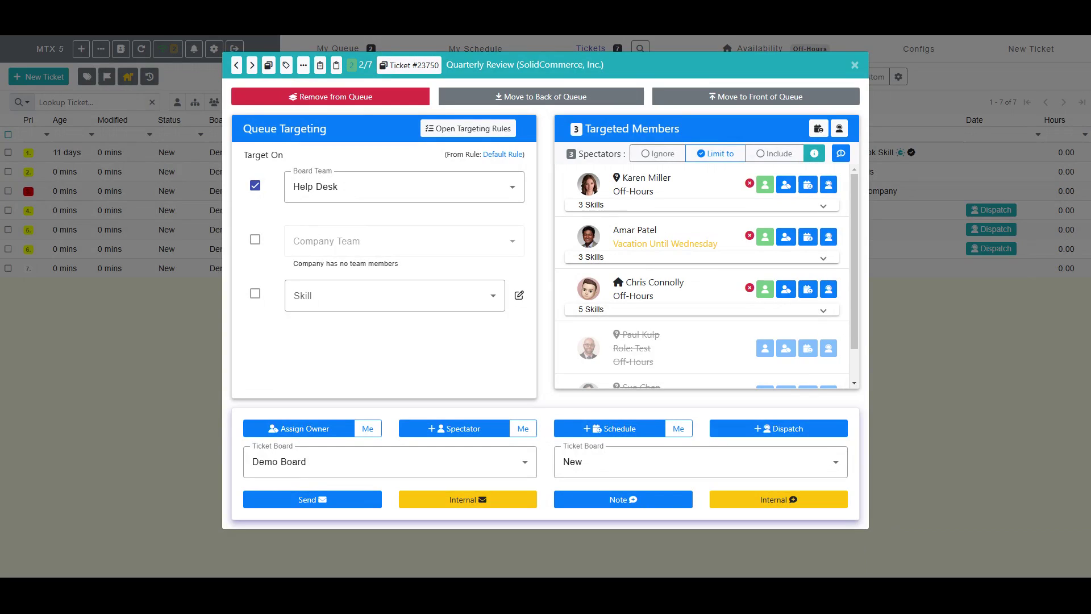
click(790, 188)
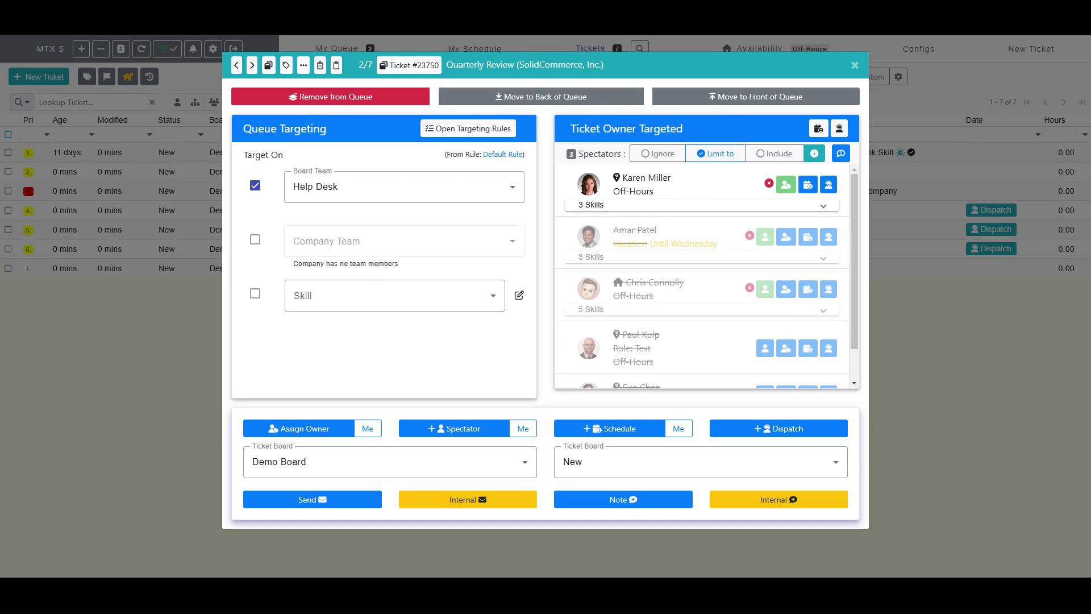
click(770, 185)
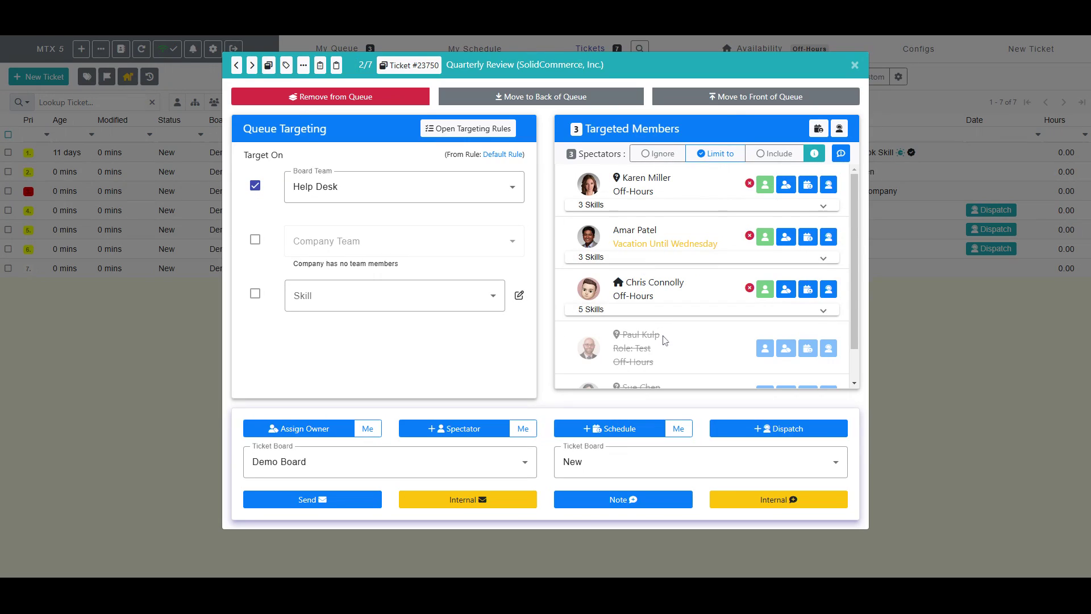
click(787, 185)
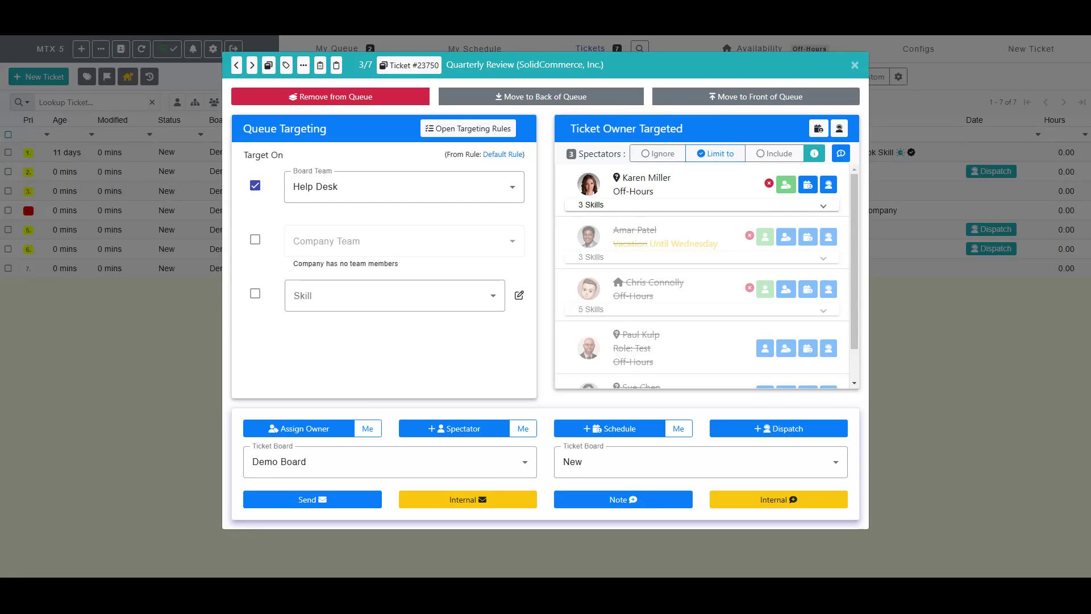
Step: Dismiss the schedule notification, Create Schedule and Dispatch Scheduler, then close the Quarterly Review ticket
click(842, 153)
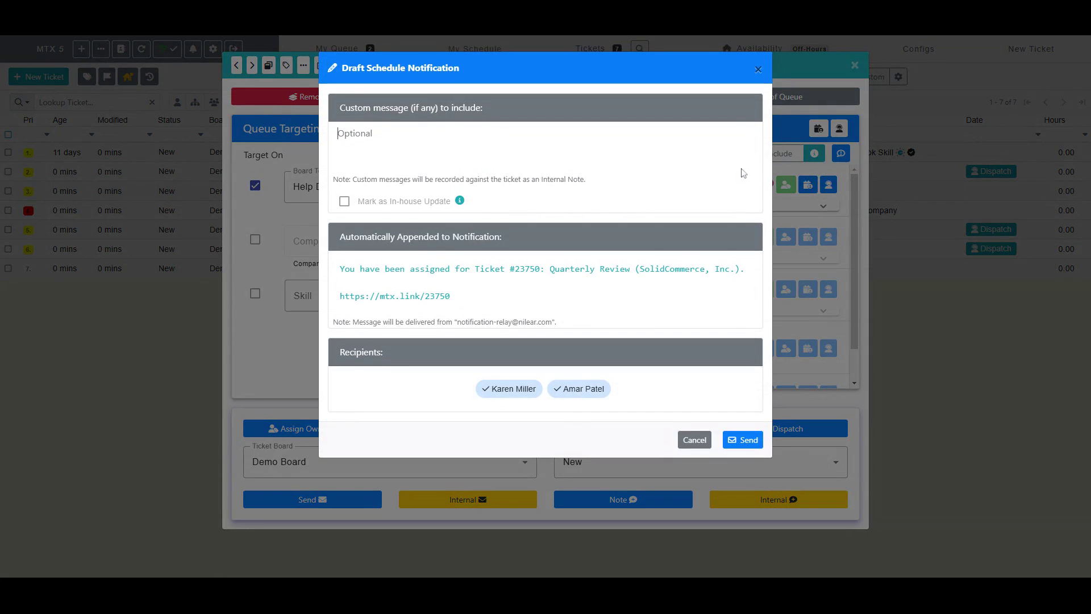
click(693, 439)
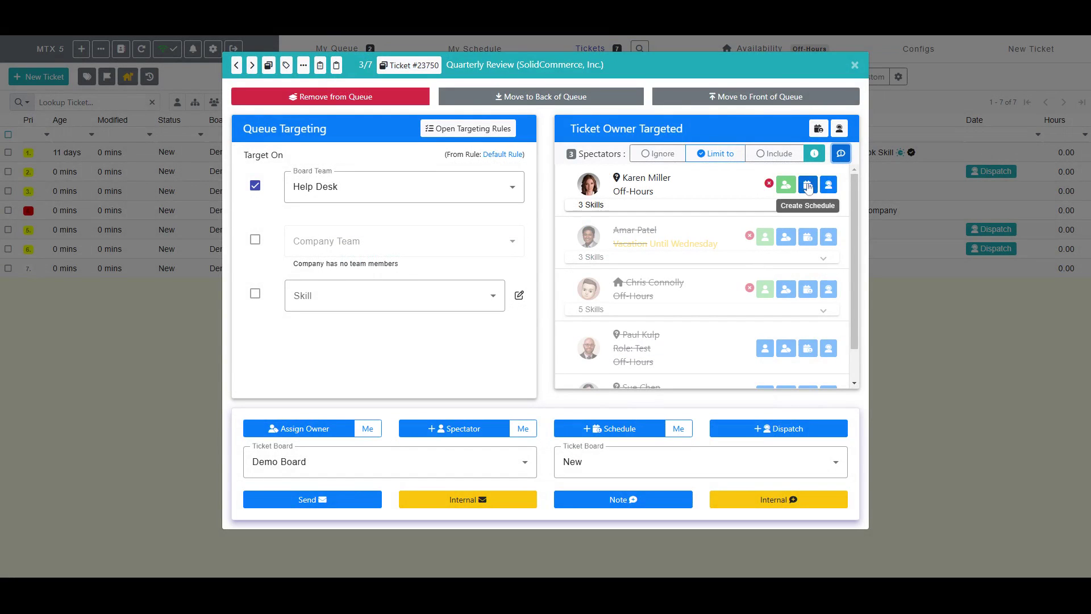
click(810, 185)
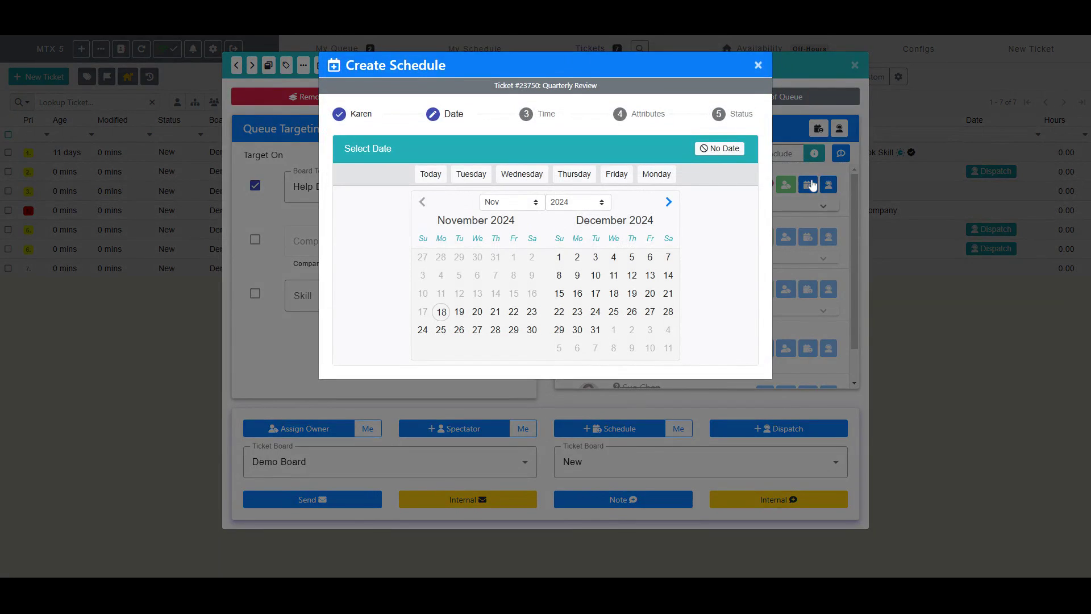
click(811, 184)
click(826, 186)
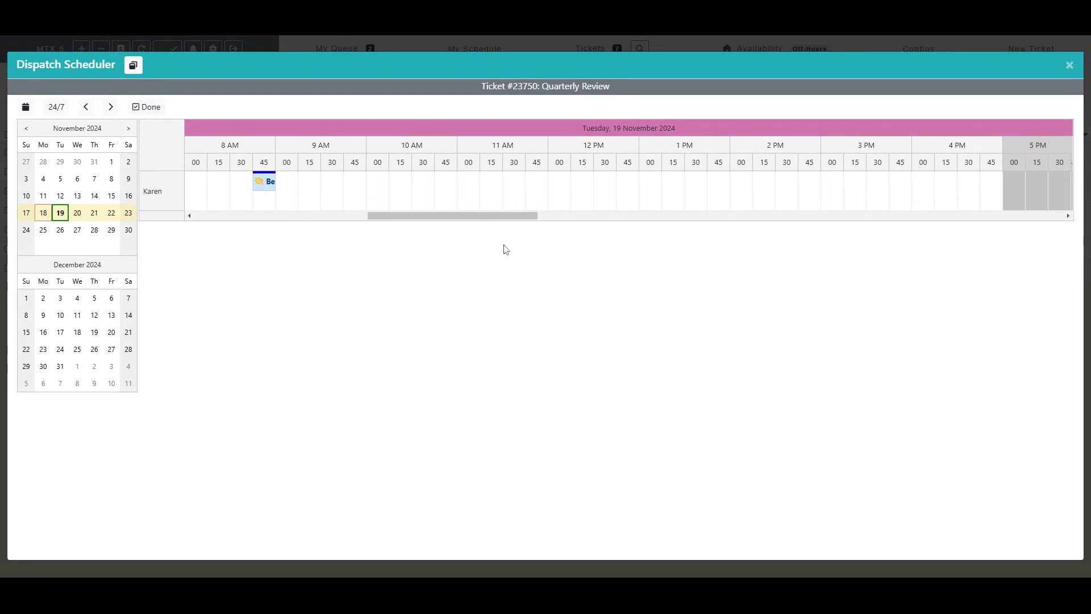
key(Escape)
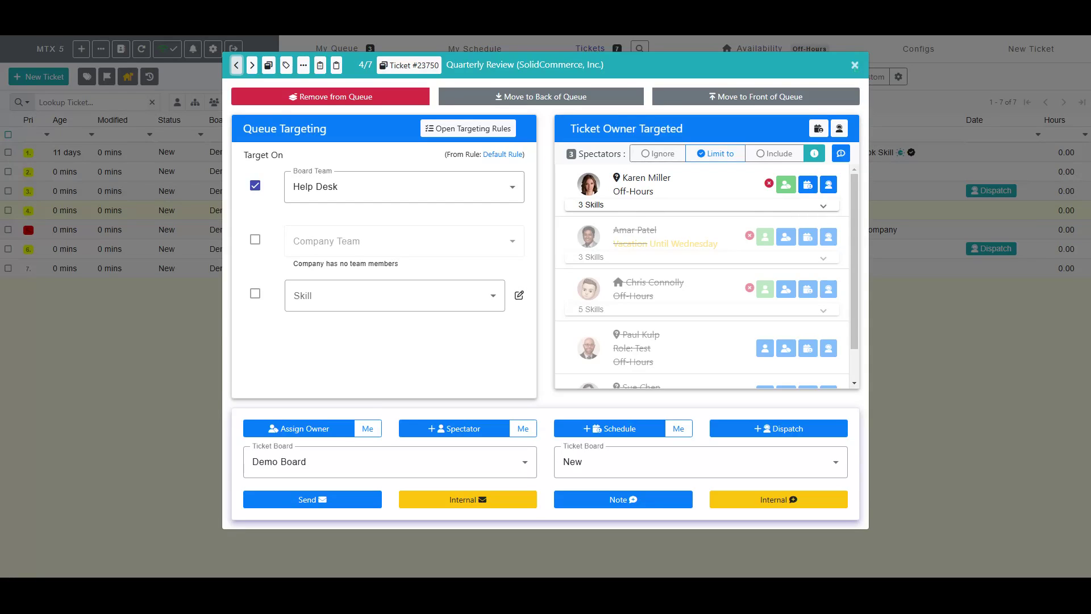
click(854, 65)
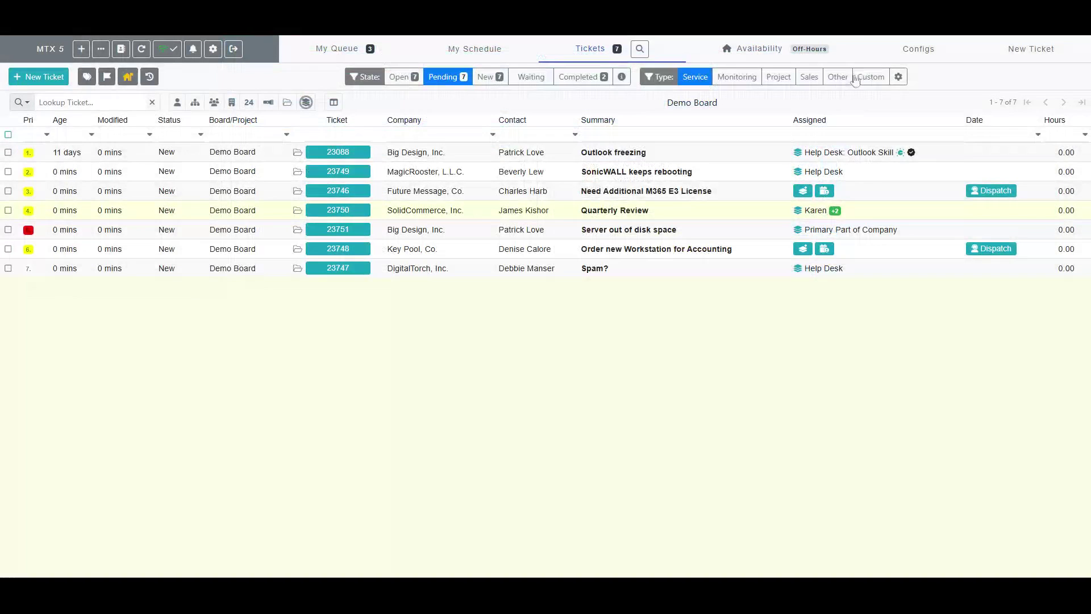
Step: In SonicWALL keeps rebooting targeting, exclude two members, then reset to the Default Rule's five members
click(825, 173)
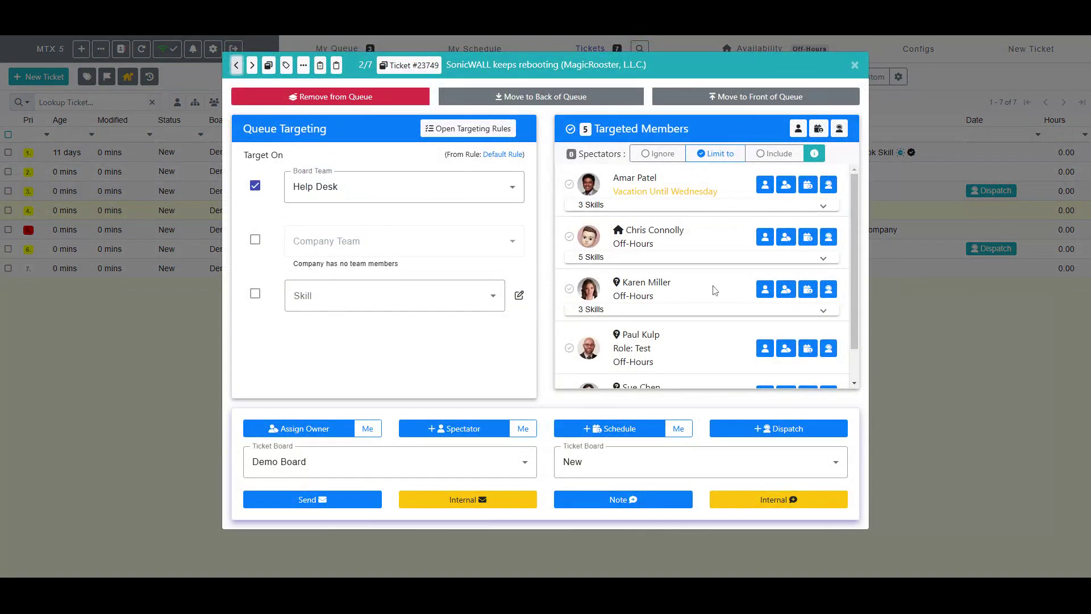
click(568, 289)
click(568, 236)
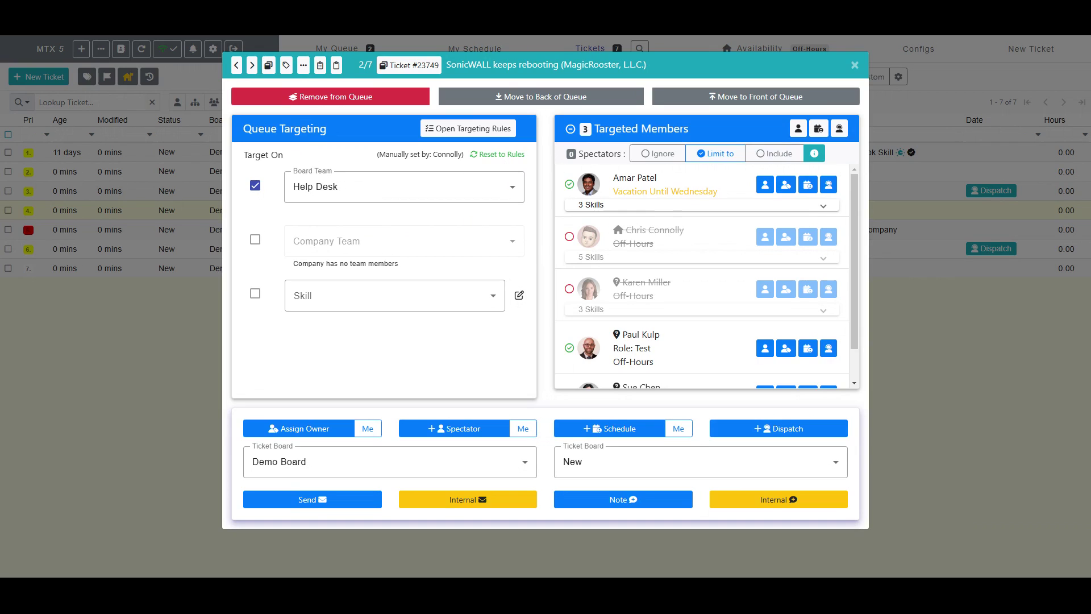
click(508, 161)
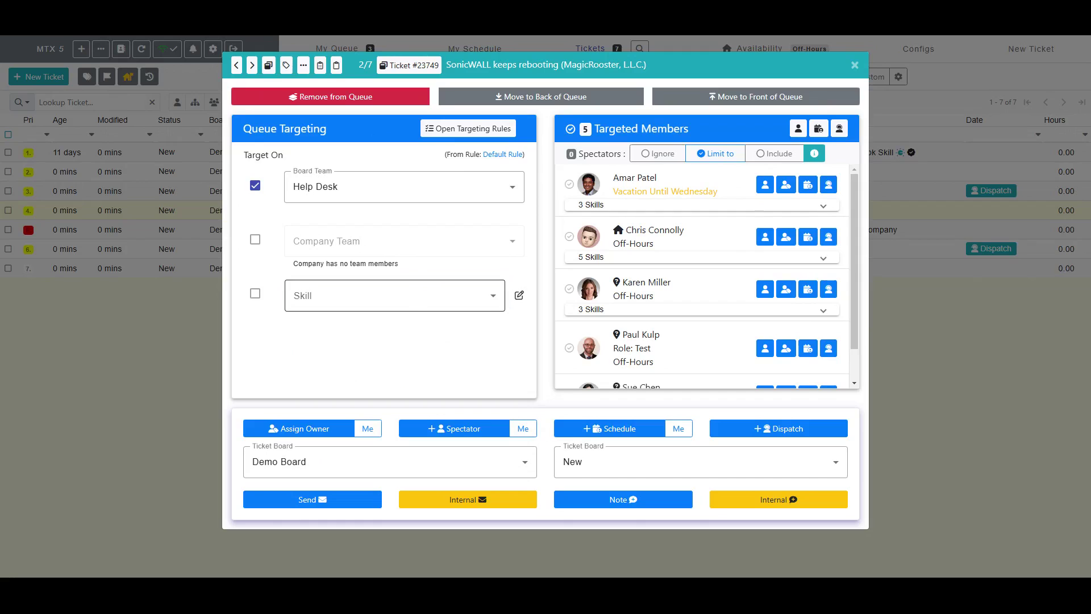
Step: Require the SonicWall skill for the 'SonicWALL keeps rebooting' ticket
click(354, 292)
scroll(377, 358, down, 2)
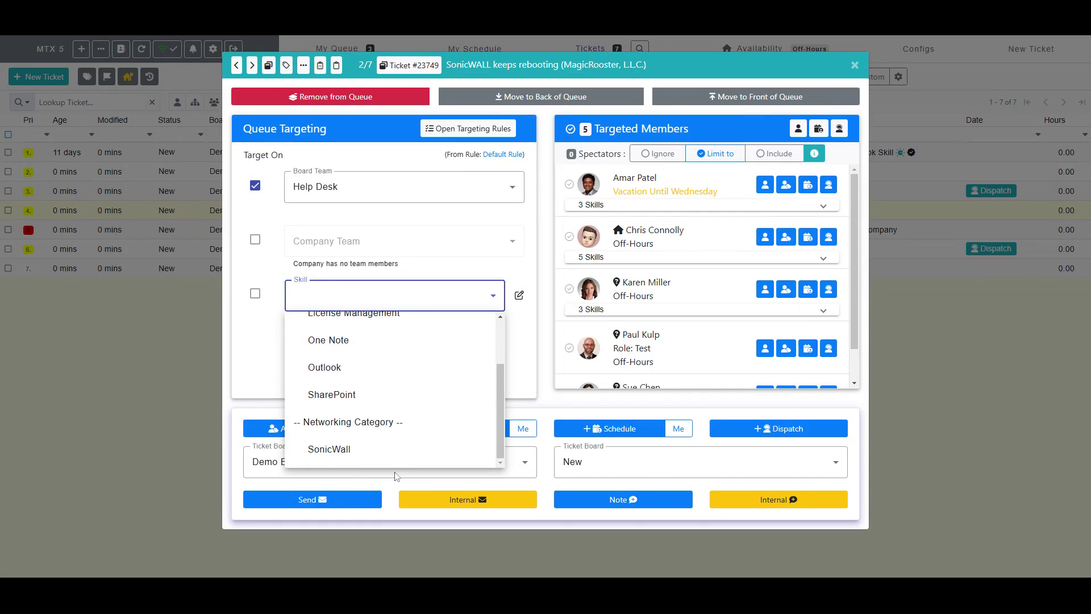
click(364, 449)
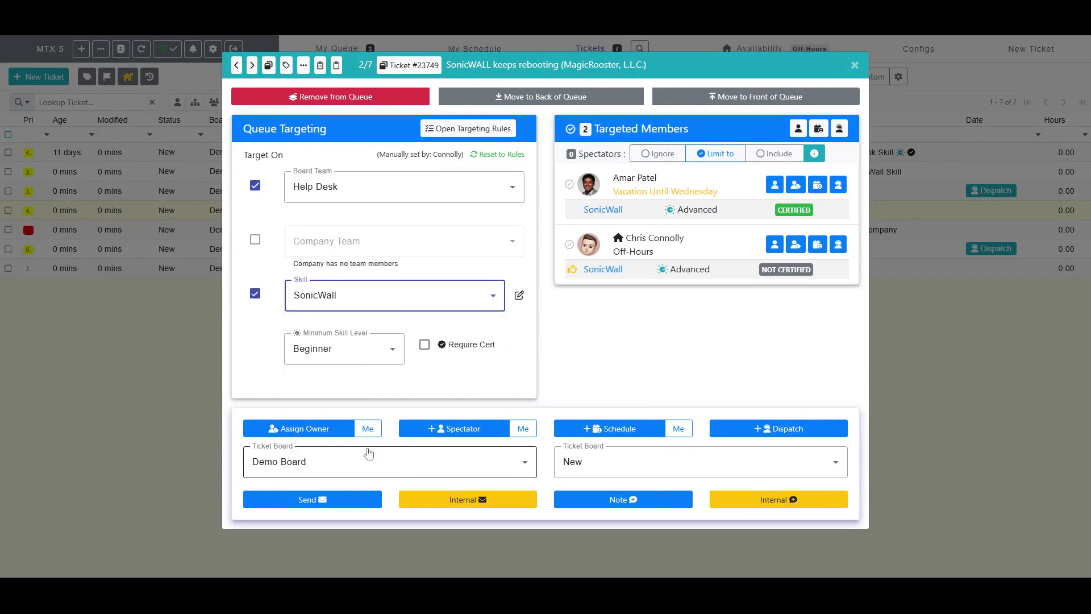
Step: Exclude the uncertified Help Desk member from targeting and close the ticket
click(570, 245)
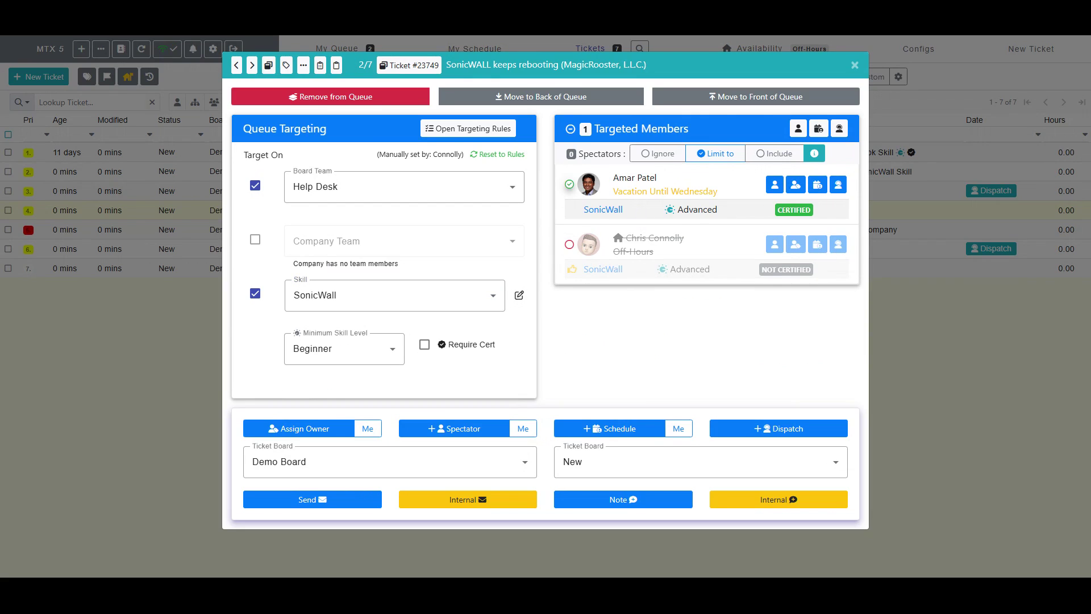
drag(612, 191, 774, 190)
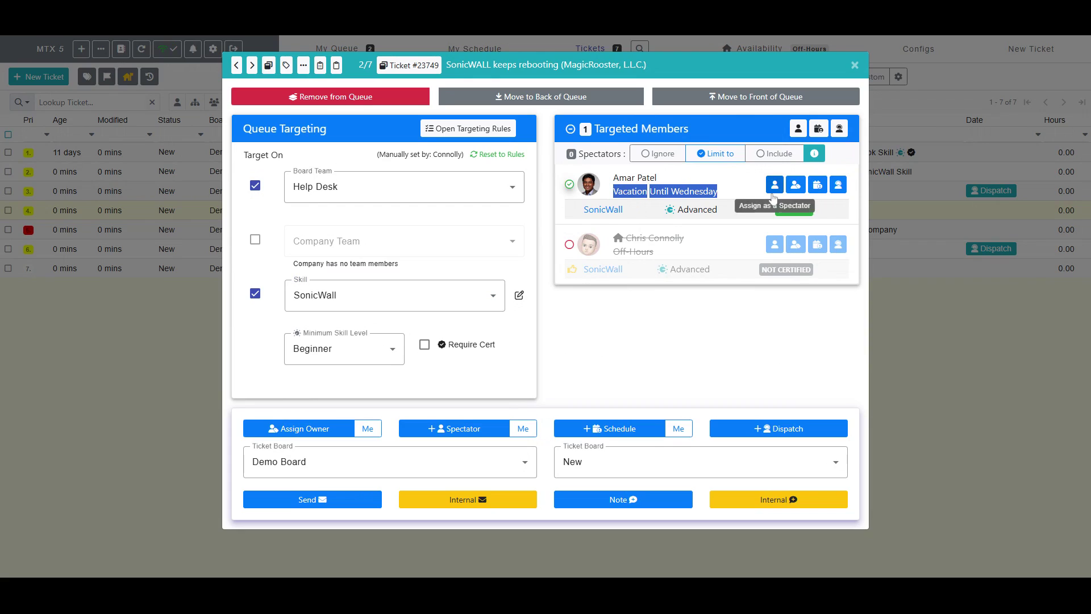
click(726, 192)
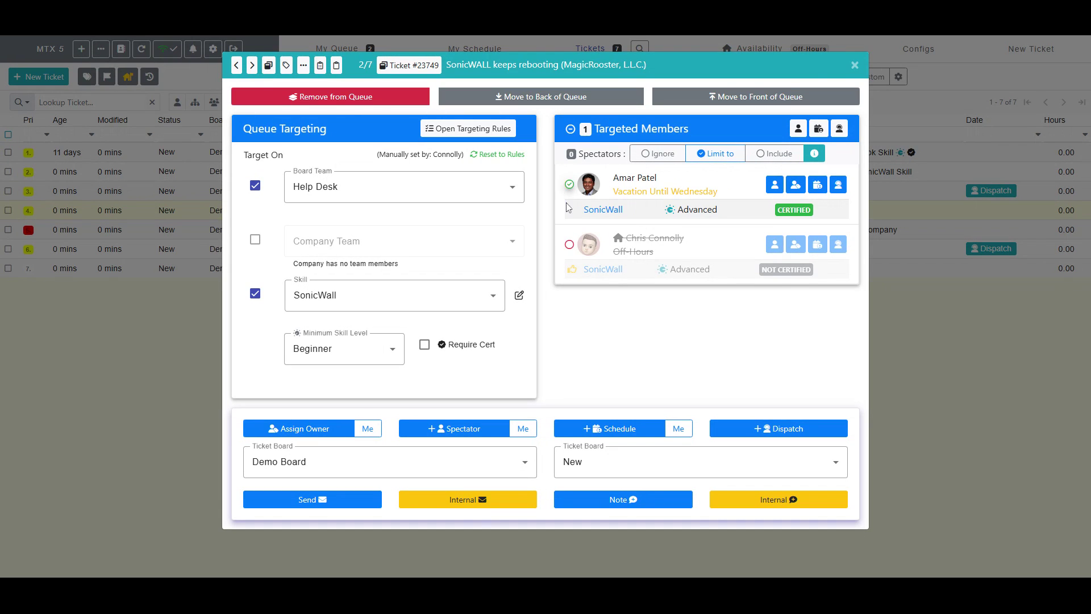
click(853, 66)
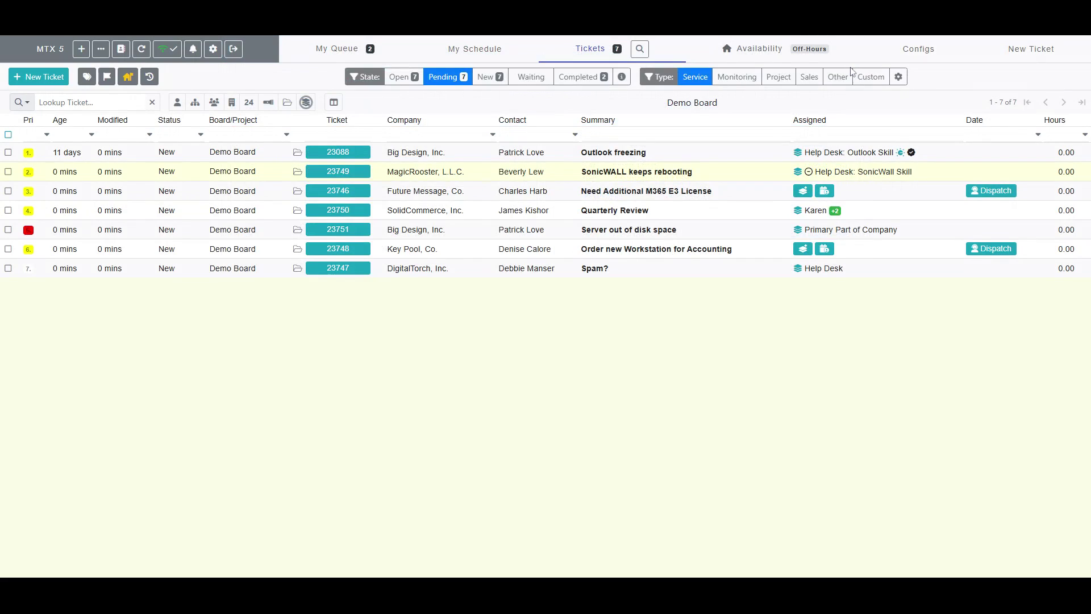
Step: Scan my ticket queue for validity and dismiss the resulting warning
click(341, 49)
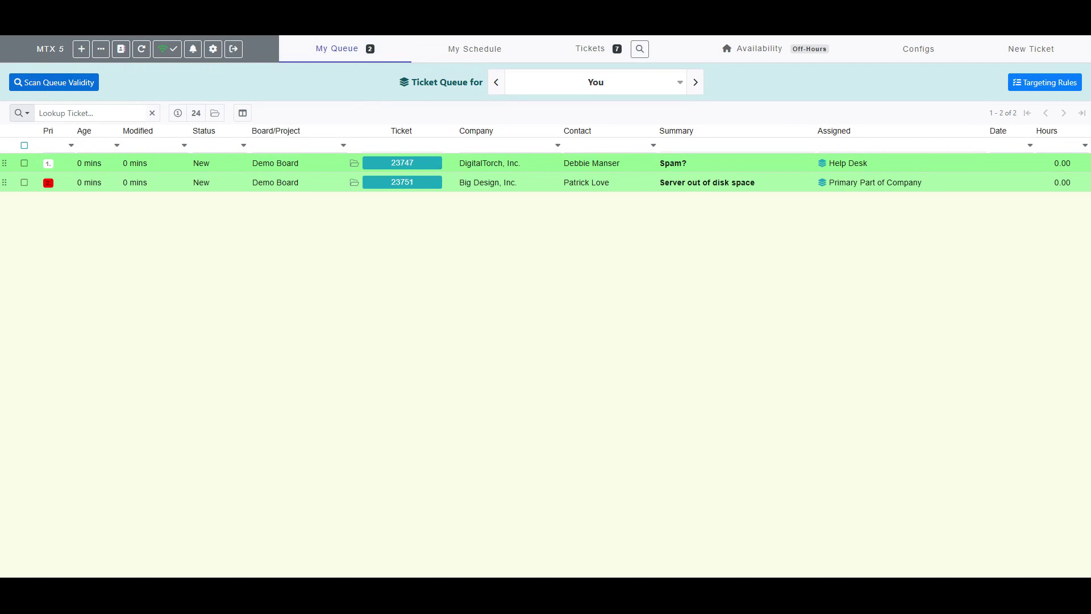
click(48, 84)
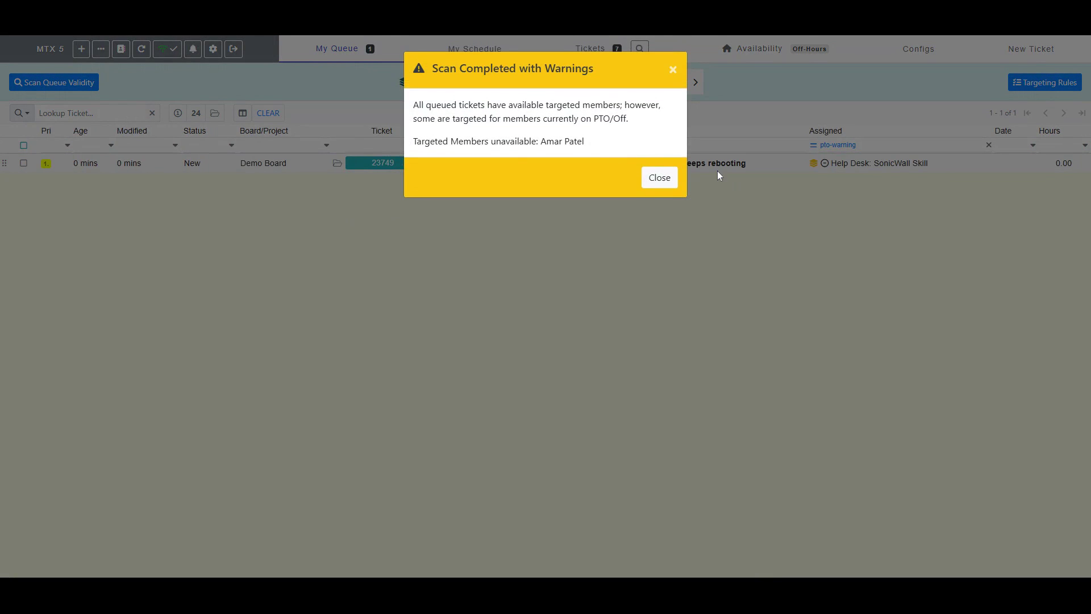
click(662, 181)
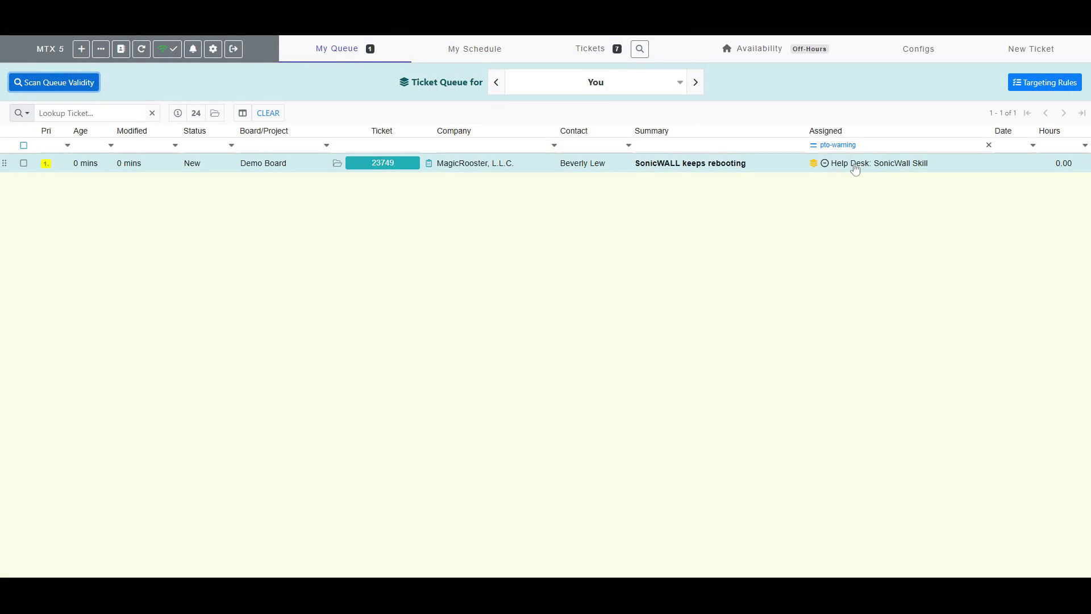
Step: Reset ticket #23749's targeting to the Default Rule
click(855, 165)
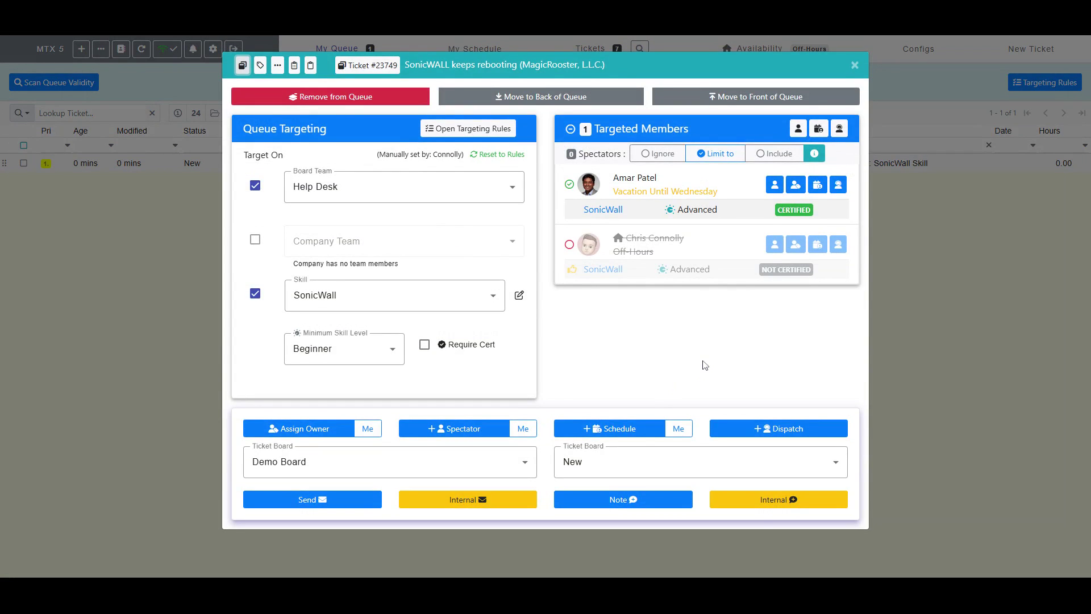
click(497, 155)
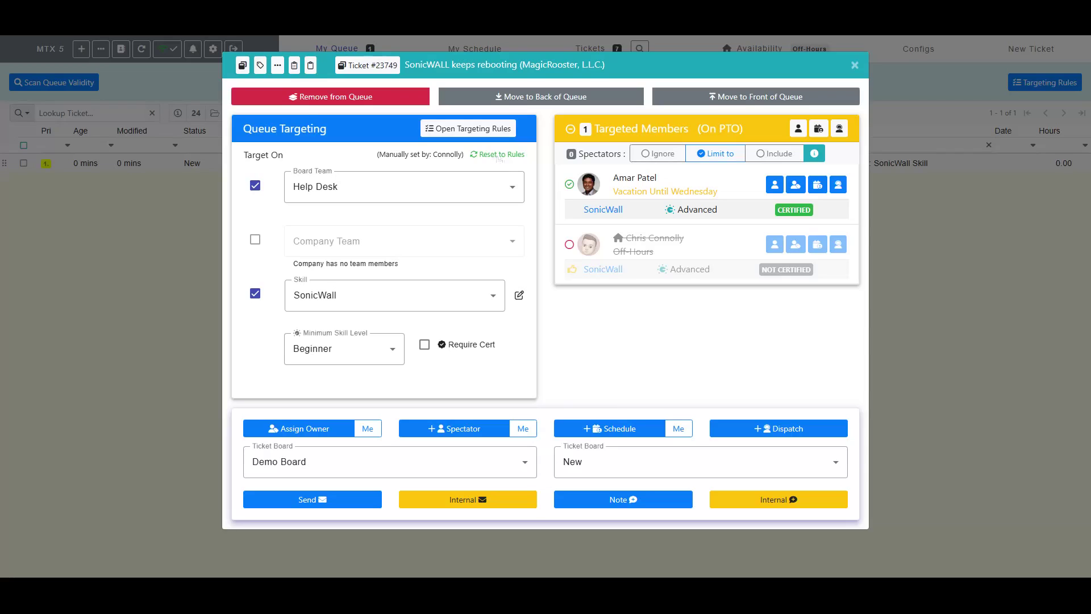
click(854, 66)
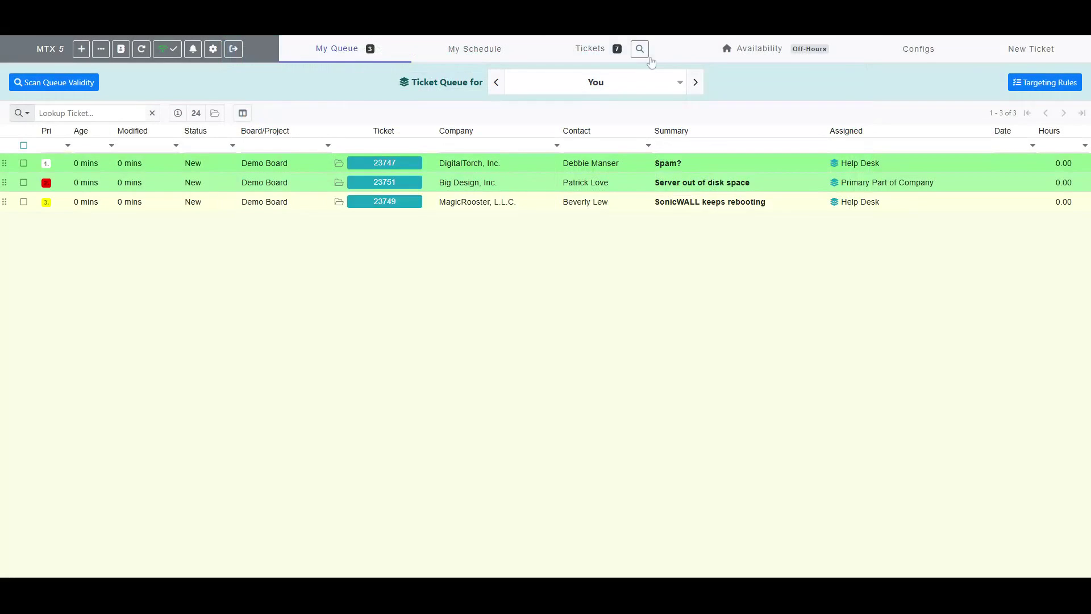
Step: List the Demo Board tickets not queued or scheduled and select both
click(582, 47)
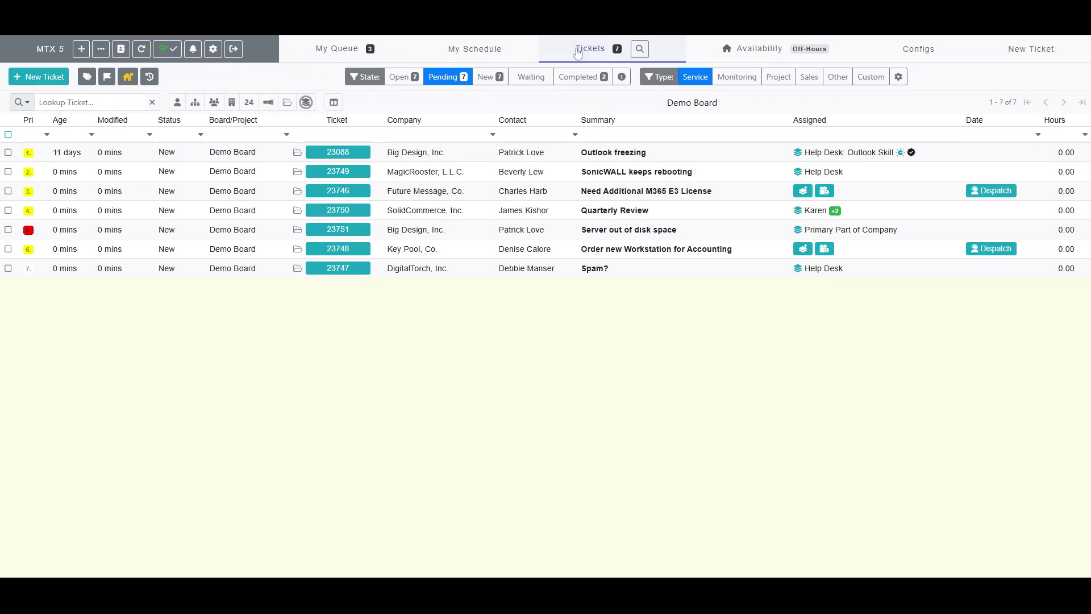
click(307, 103)
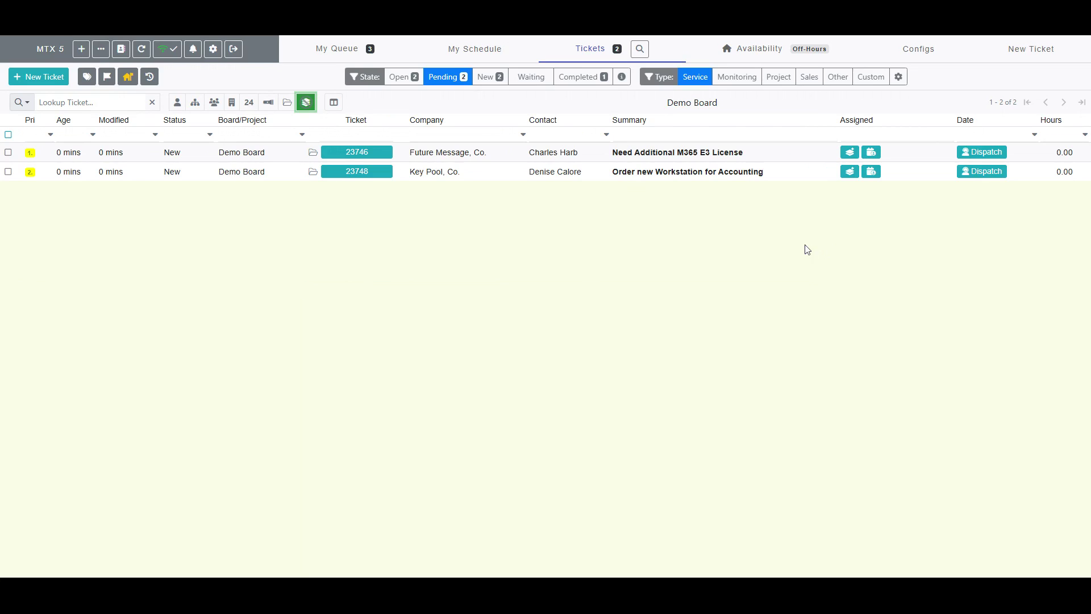
click(9, 135)
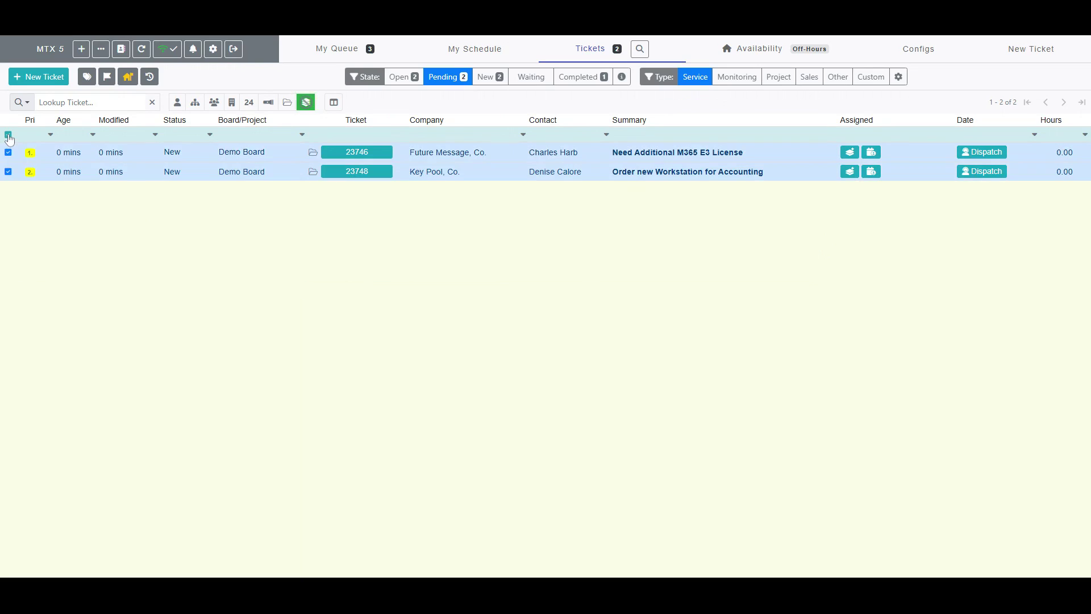
Step: Bulk-add the two selected tickets to the ticket queue, then return to My Queue
click(665, 105)
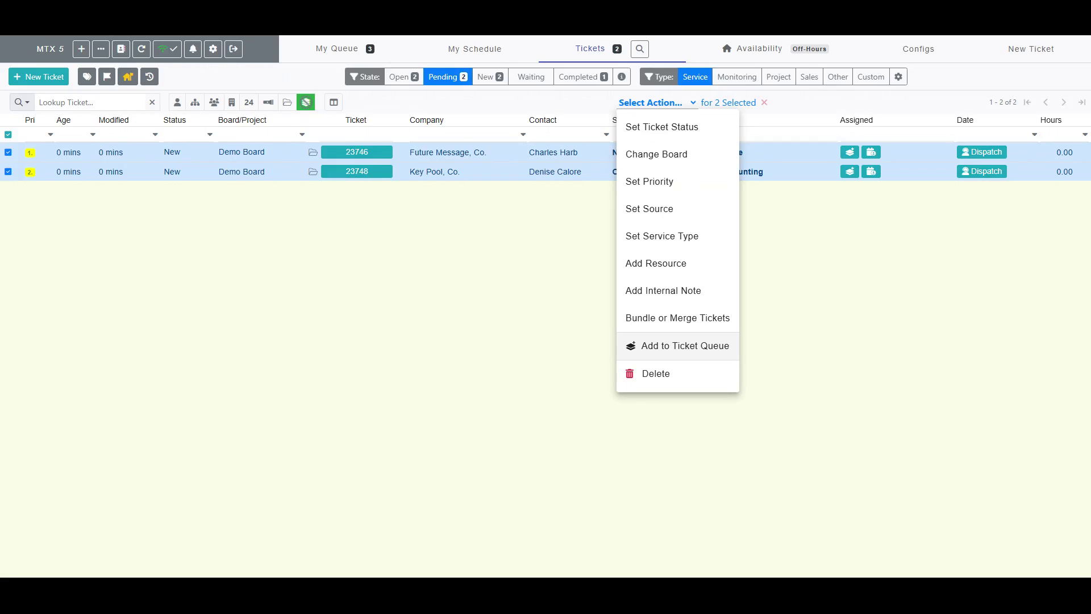
click(703, 346)
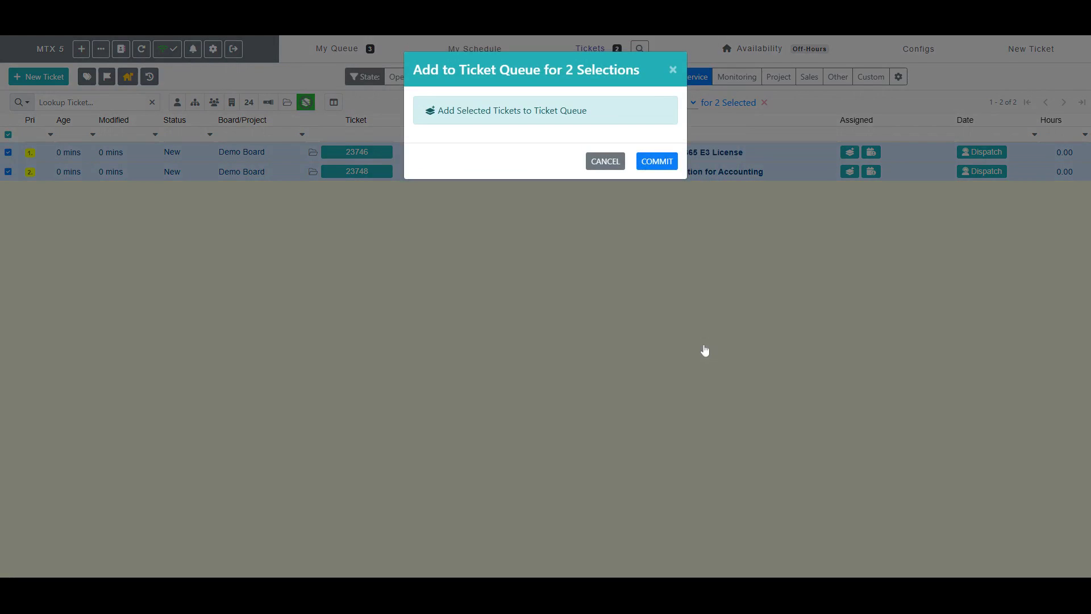
click(651, 164)
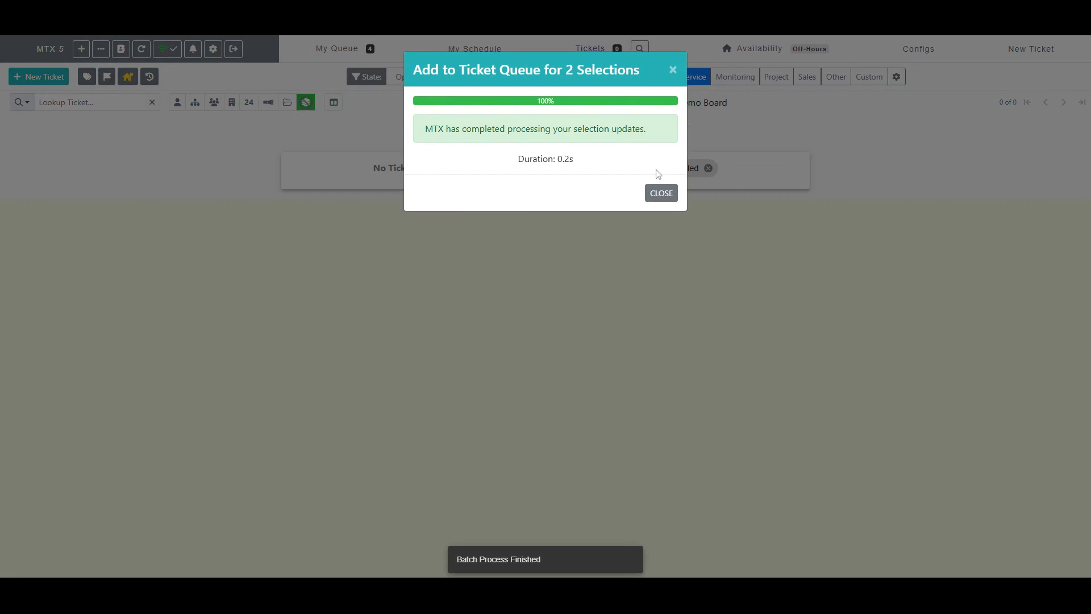
click(665, 194)
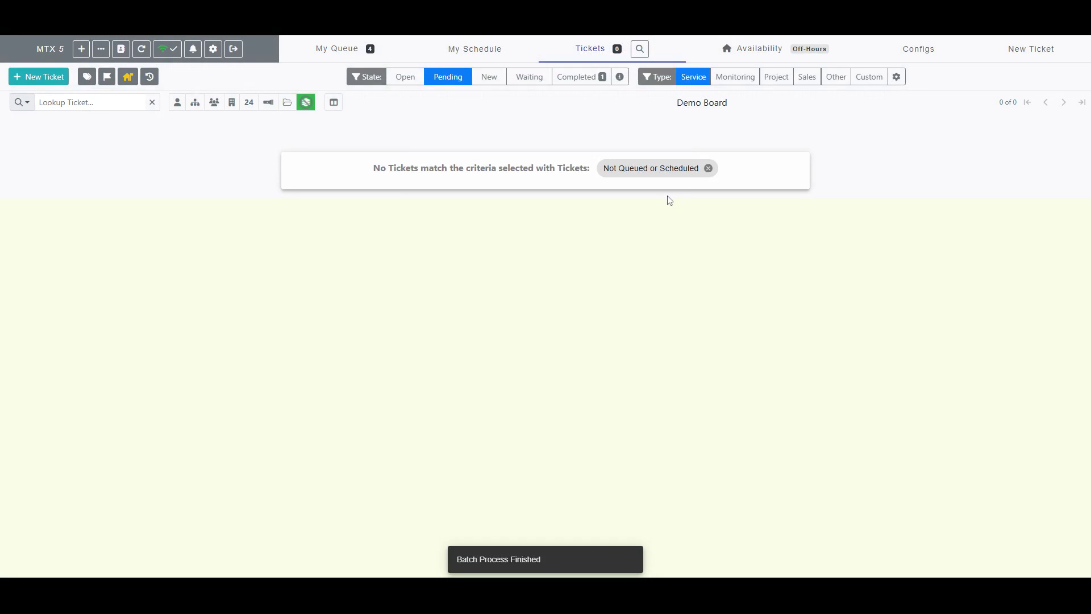
click(337, 48)
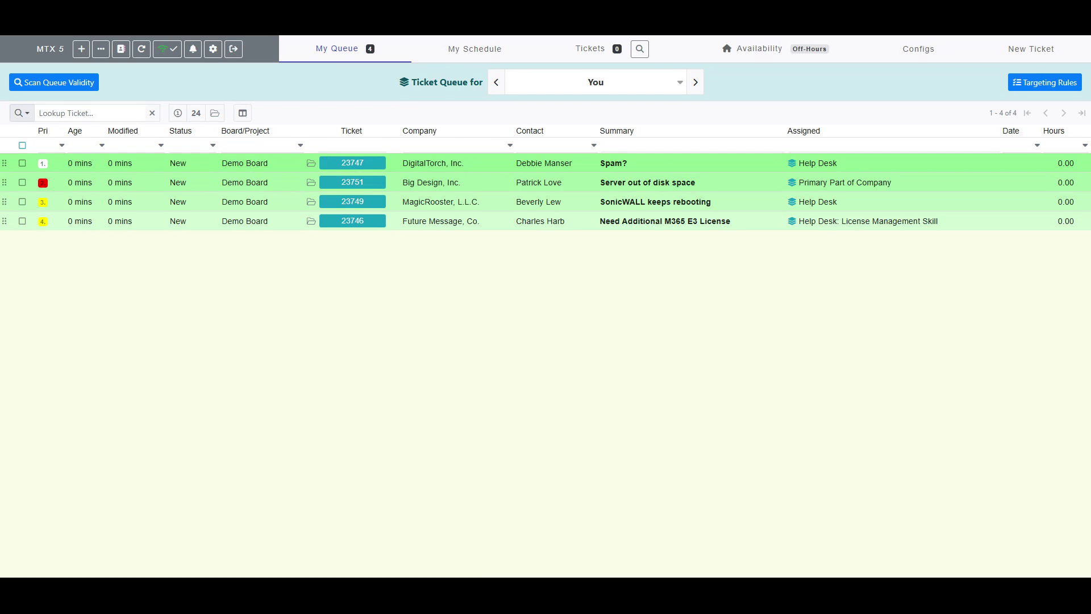
Step: View another member's queue and set the User List Filter to Service
click(604, 89)
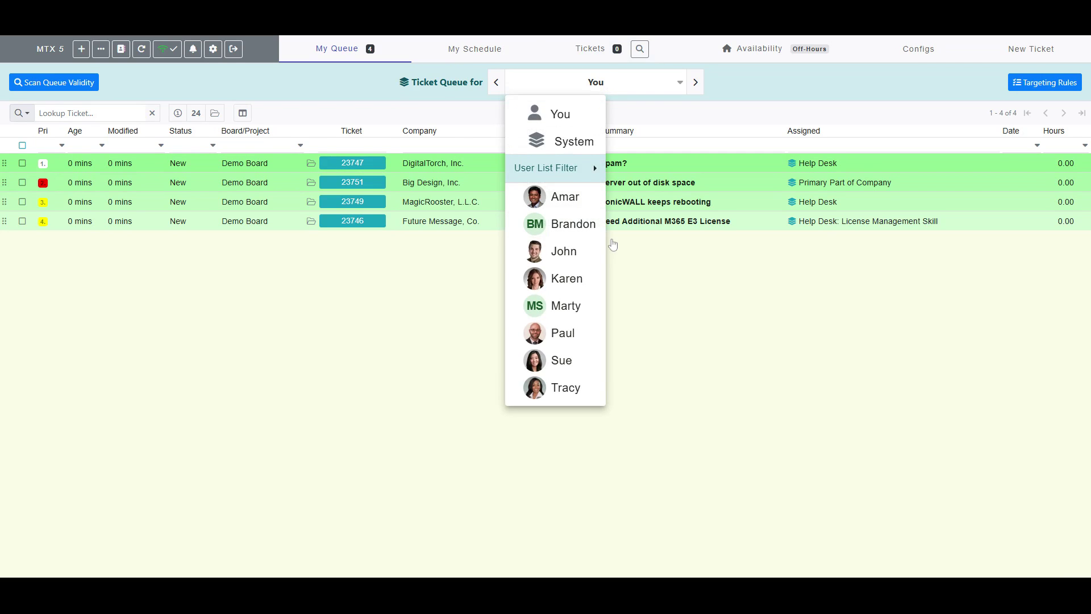
click(557, 381)
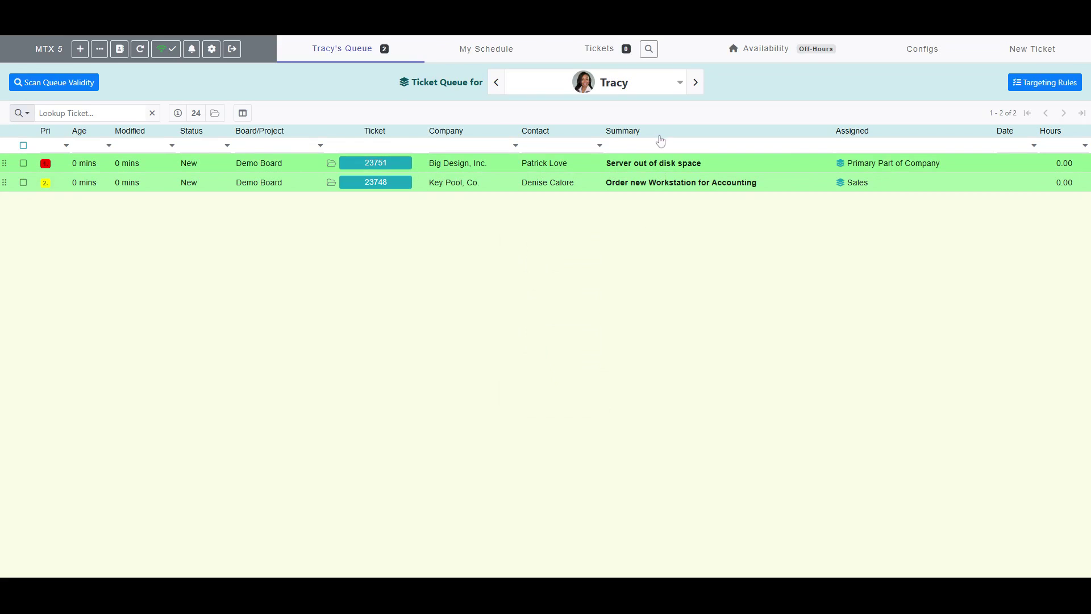
click(658, 84)
mouse_move(587, 174)
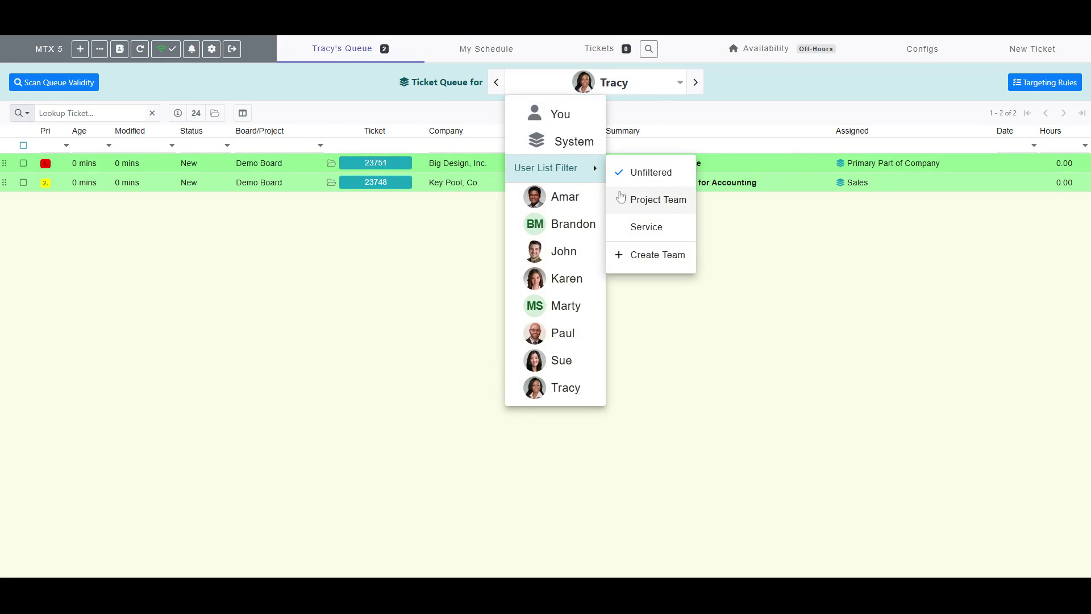
click(646, 227)
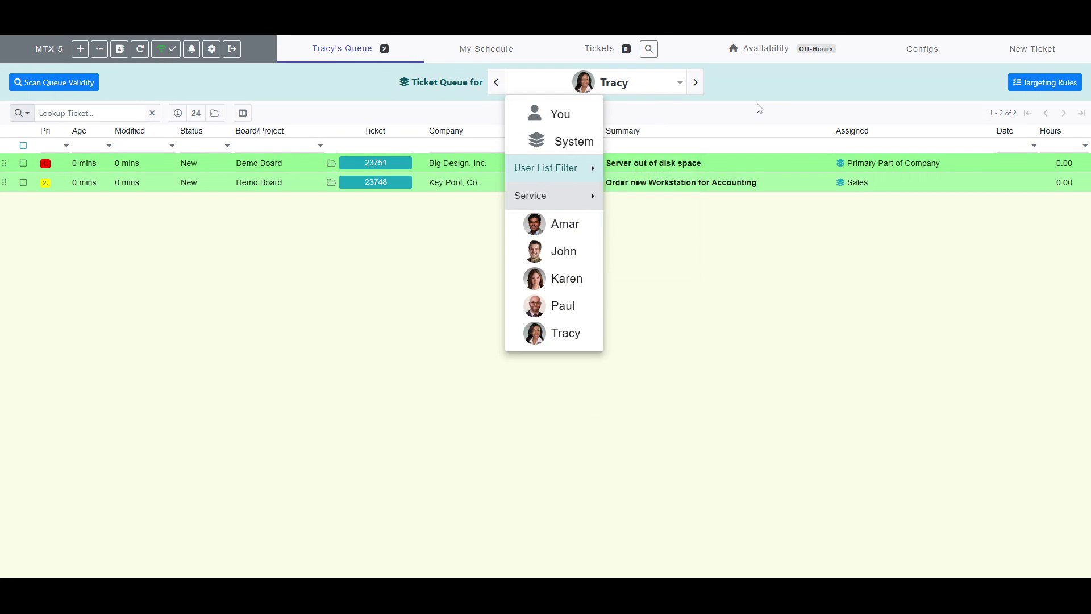
click(799, 83)
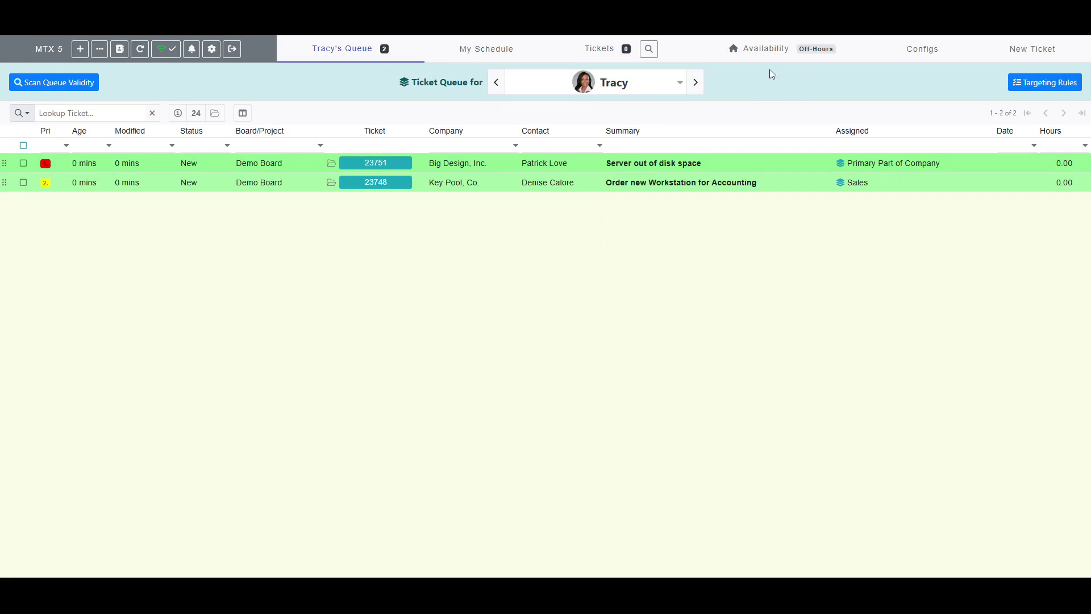
Step: Step through the Service members' queues, ending on the seven-ticket System queue
click(695, 83)
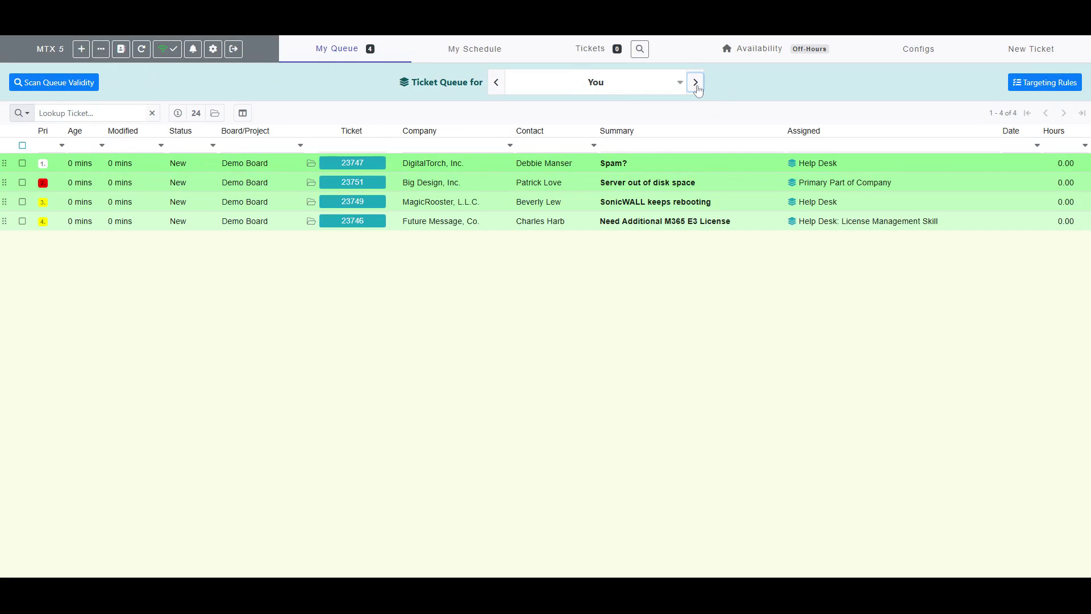
click(695, 83)
click(695, 84)
click(695, 84)
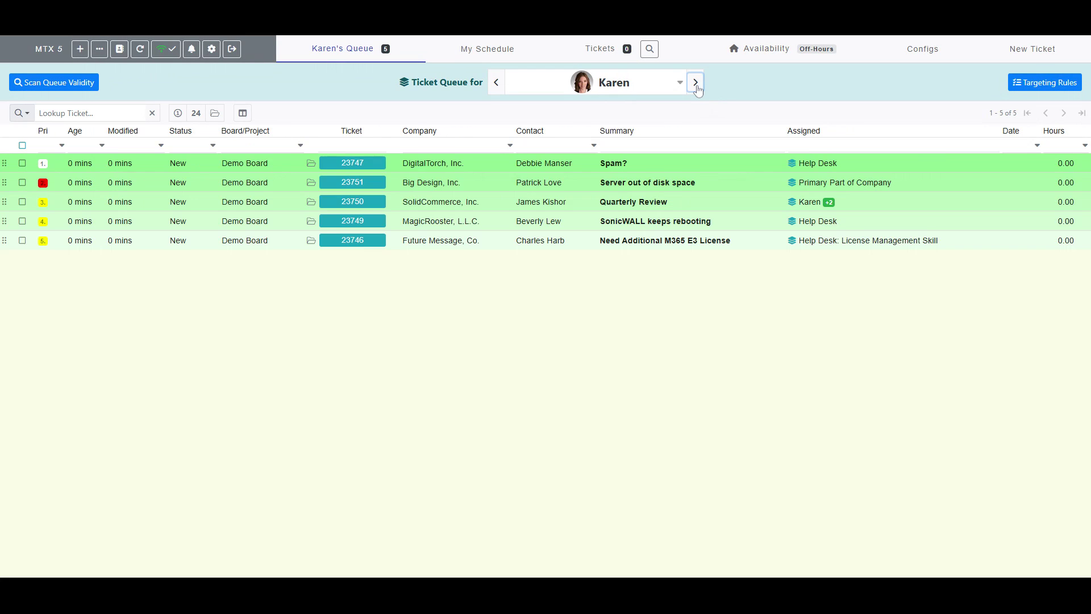
click(695, 84)
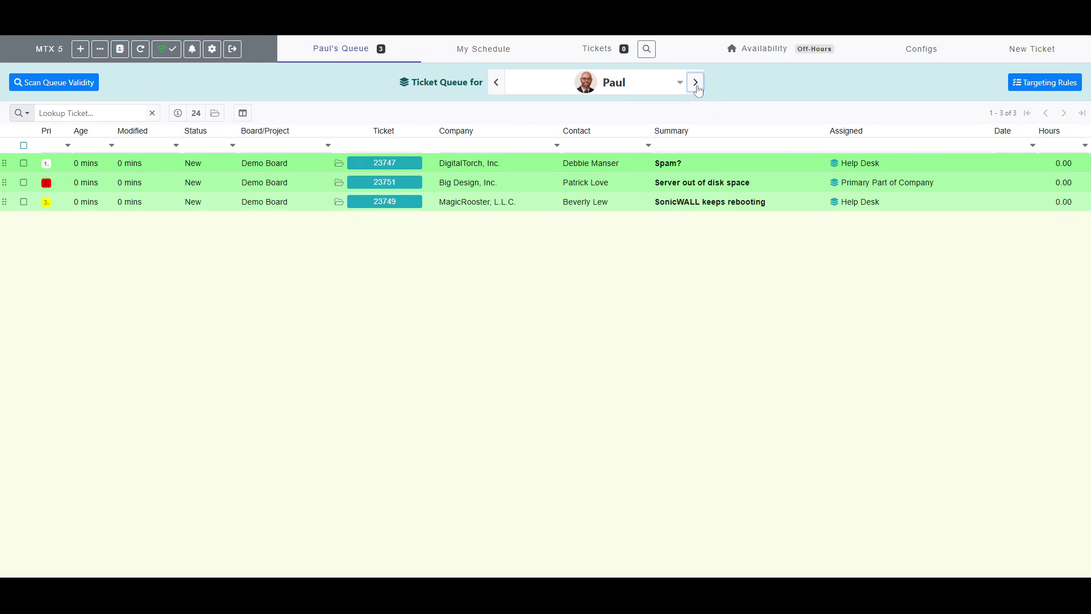
click(610, 84)
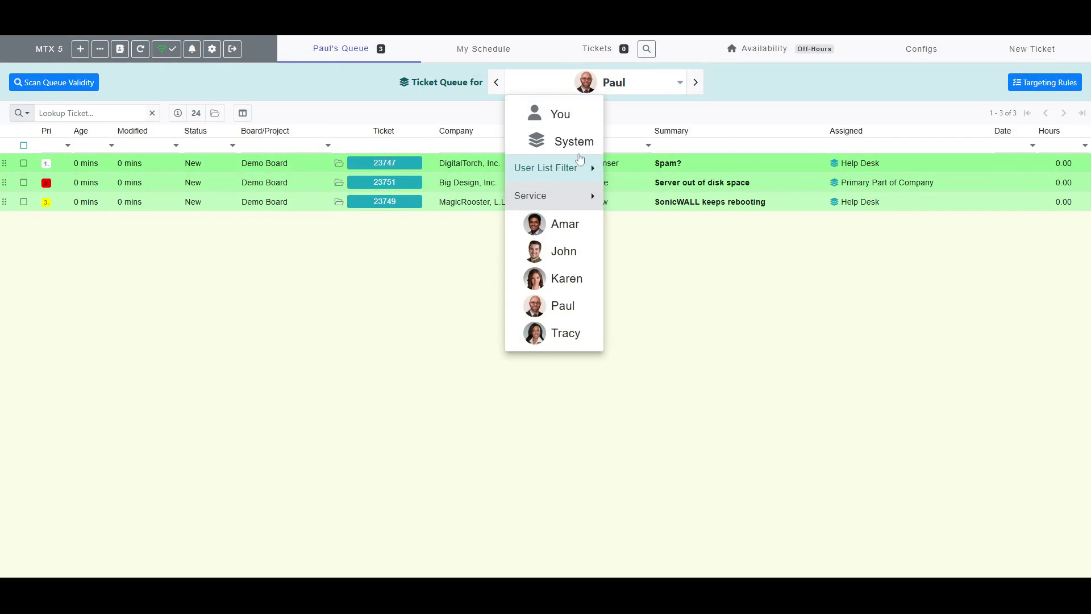
click(580, 149)
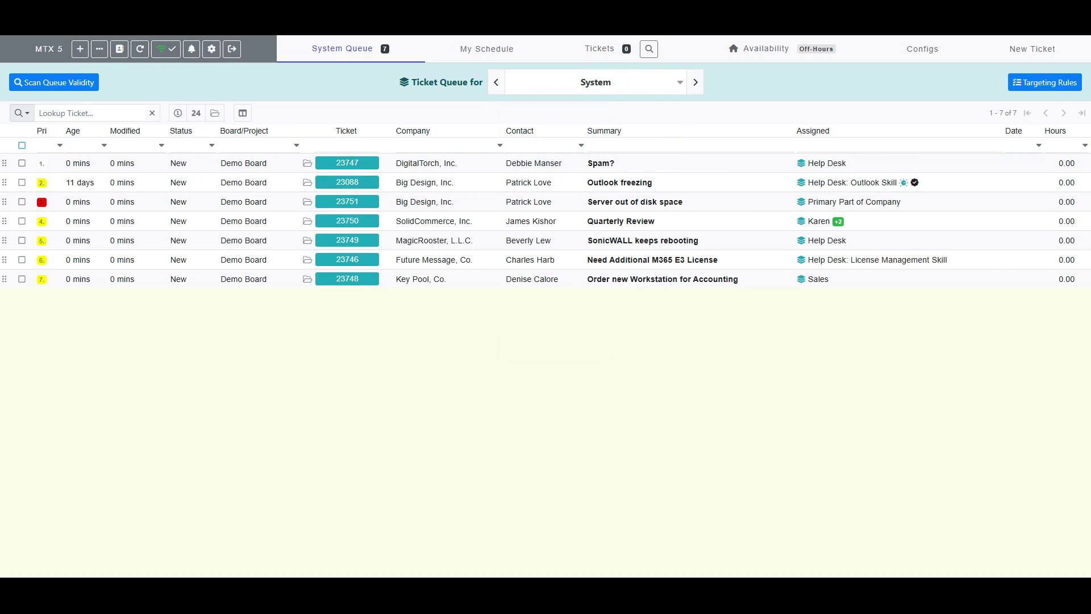
Step: Move 'Server out of disk space' to the top of the System queue, then bring up the ... management menu
click(605, 134)
mouse_move(42, 203)
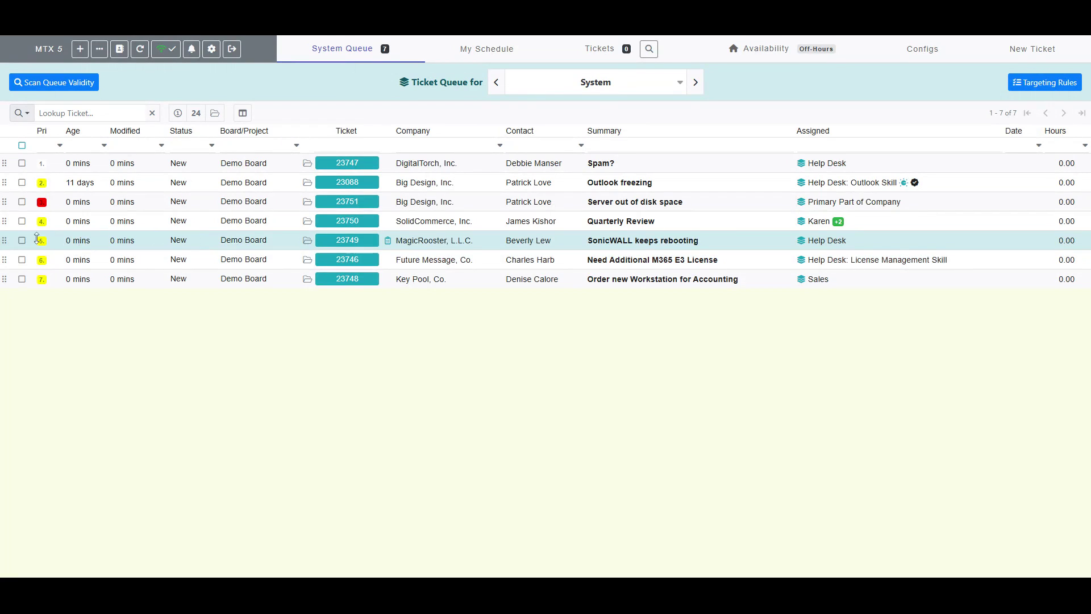
drag(4, 202, 7, 250)
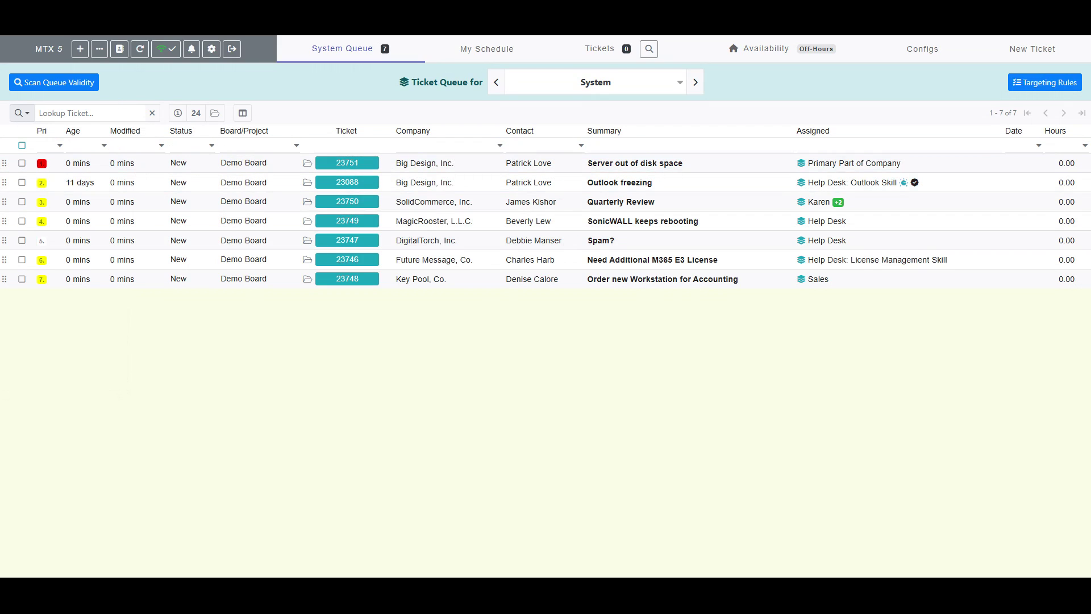
click(100, 48)
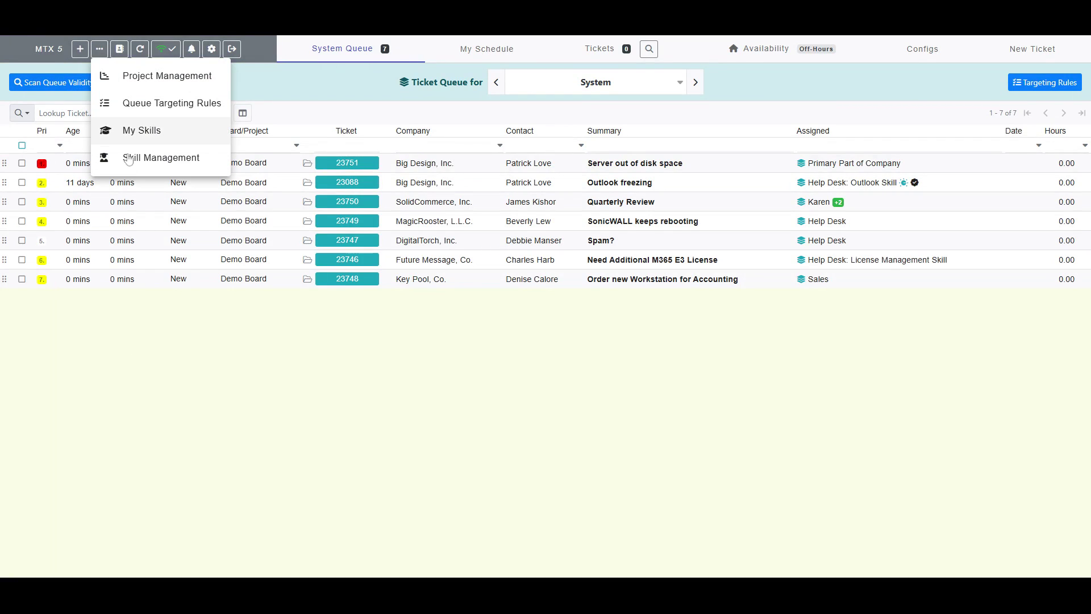